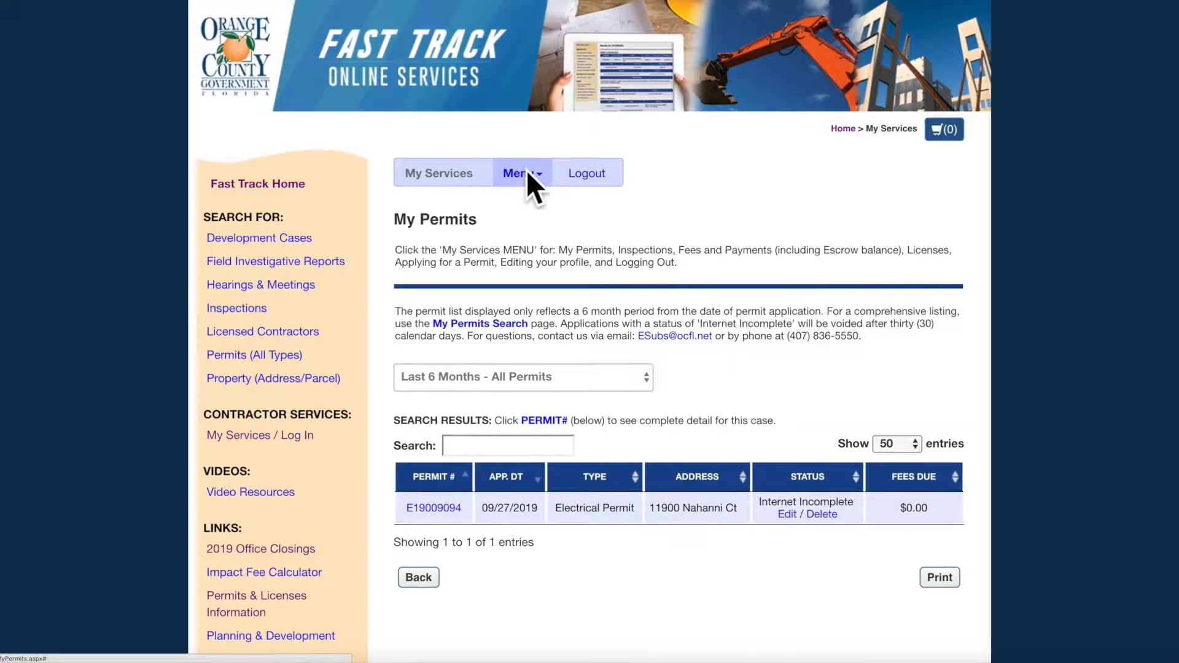
# - Go to the Apply for a Permit page from the account Menu
pyautogui.click(526, 169)
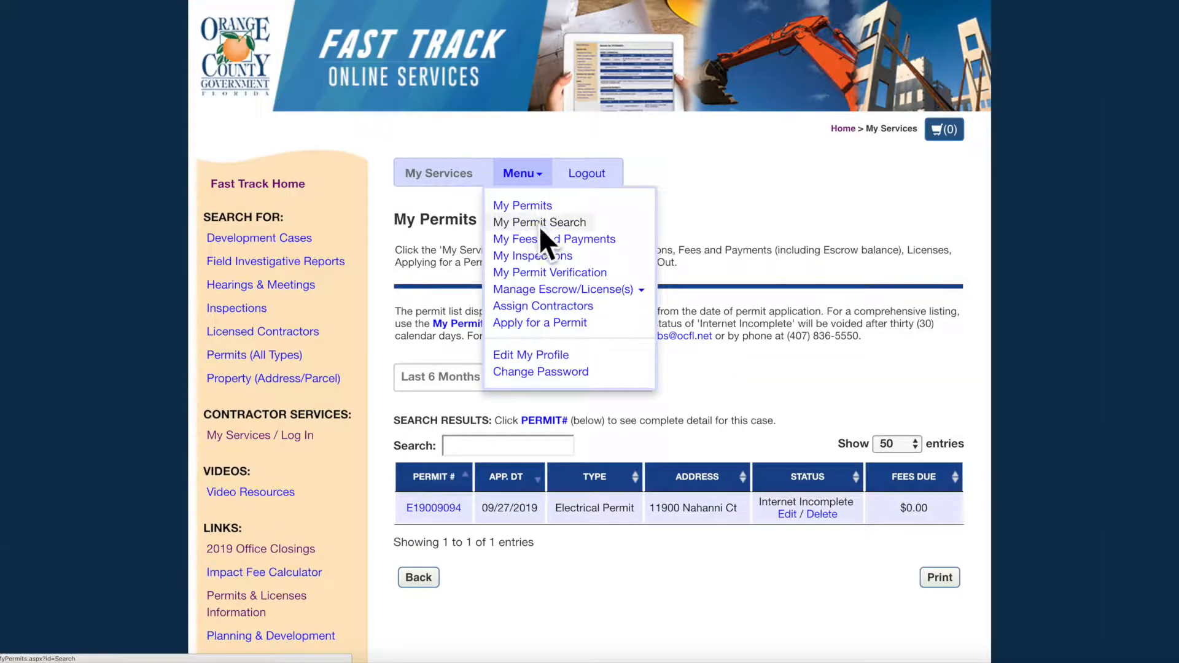
pyautogui.click(558, 322)
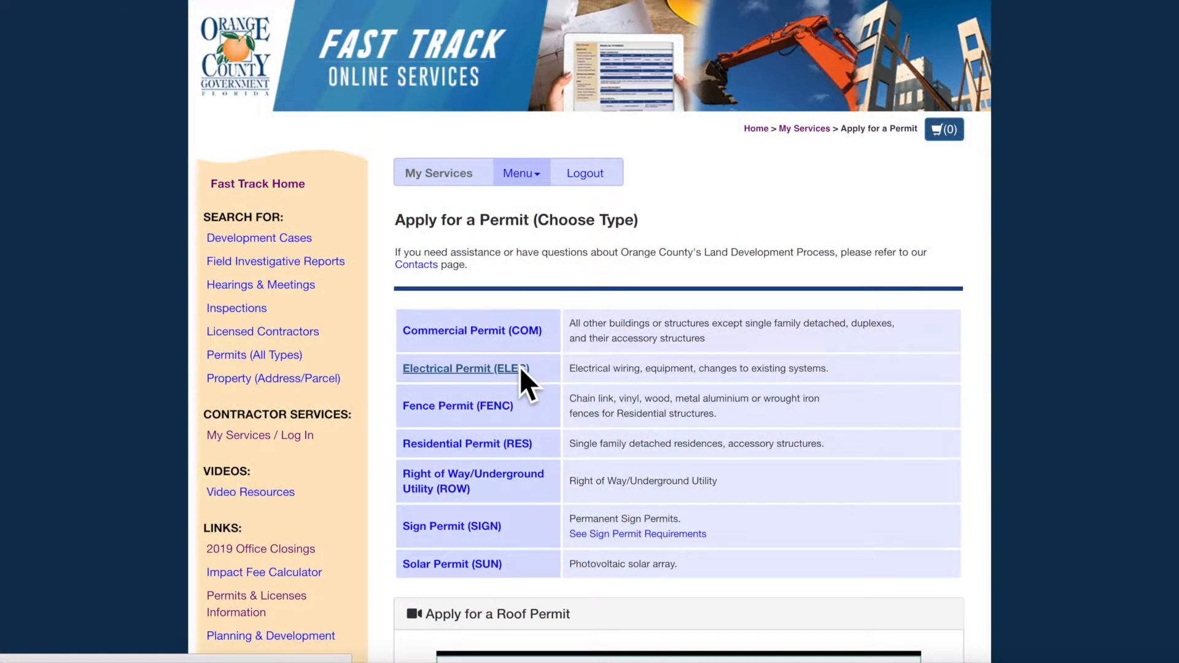
# - Choose Electrical Permit (ELEC) with building type Residential and work type New Construction
pyautogui.click(519, 369)
pyautogui.click(624, 360)
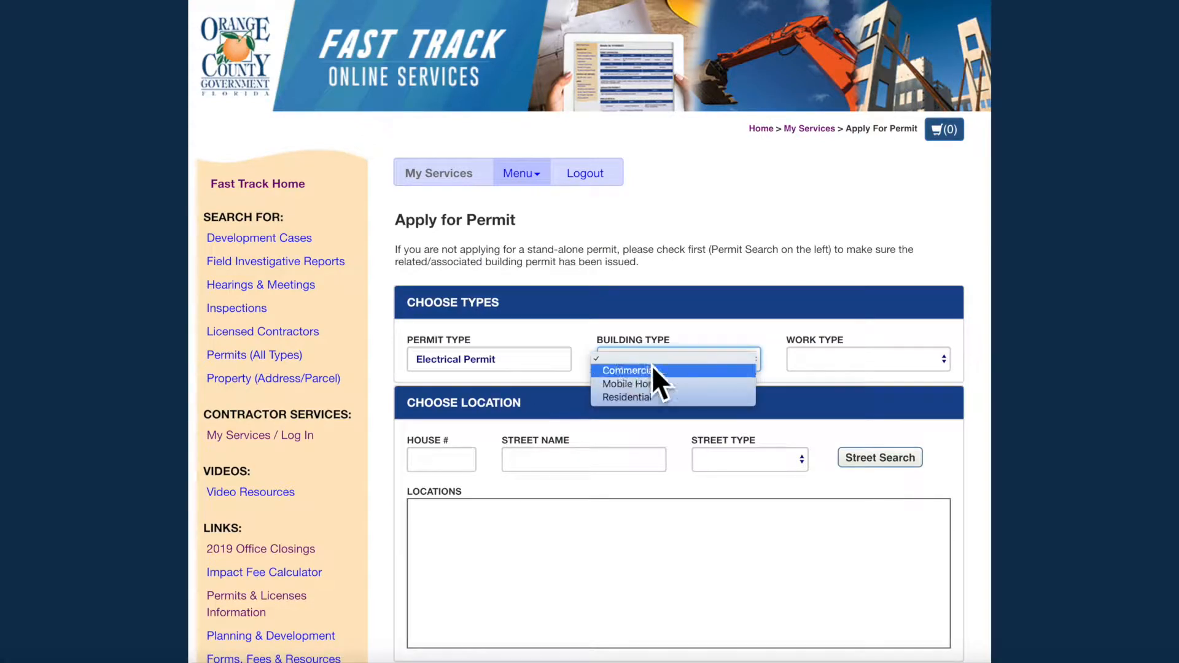
pyautogui.click(742, 397)
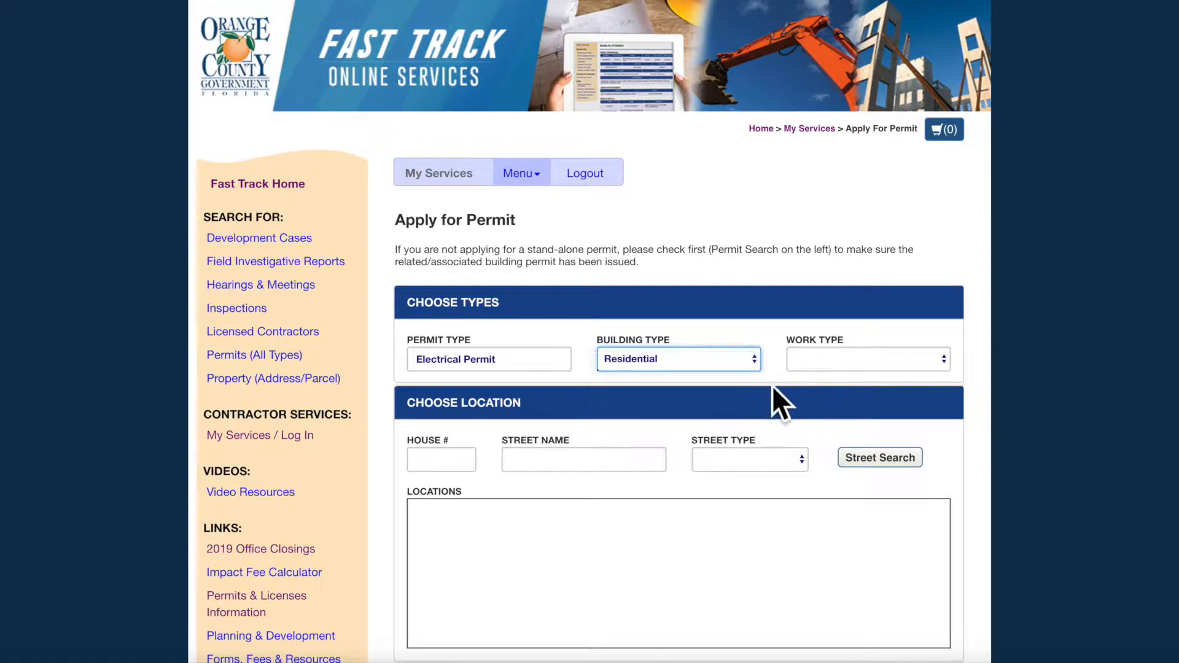
pyautogui.click(852, 361)
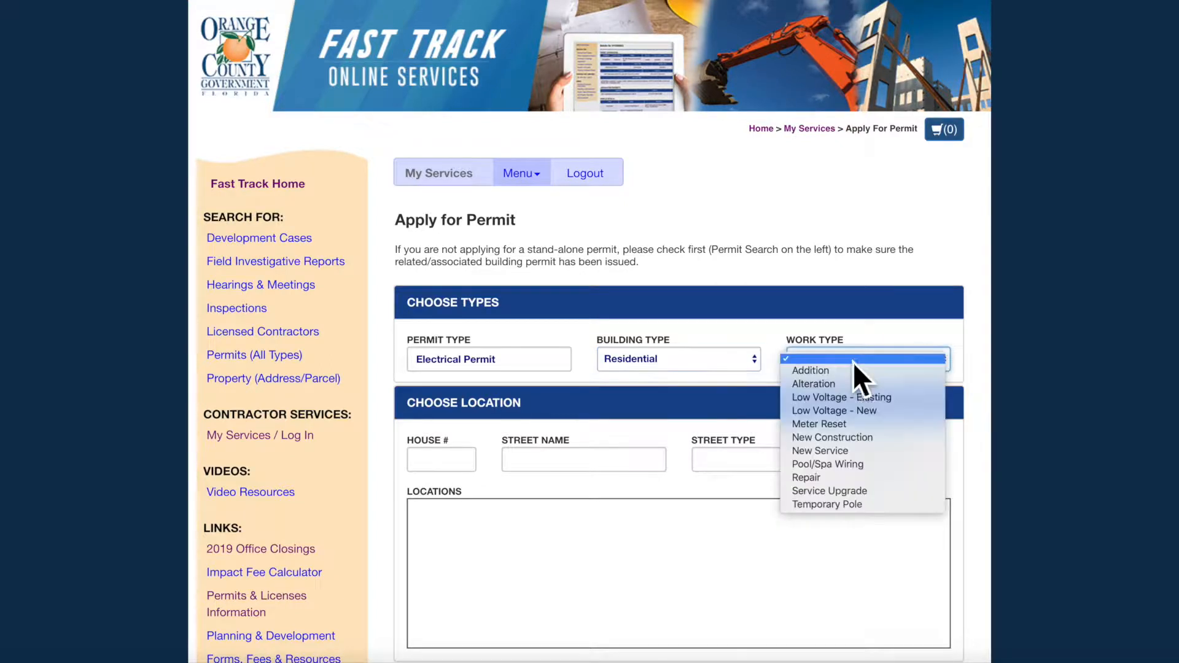
pyautogui.click(897, 436)
# - Search for streets named 'nahanni' to list the matching addresses
pyautogui.click(607, 454)
pyautogui.write('nahanni')
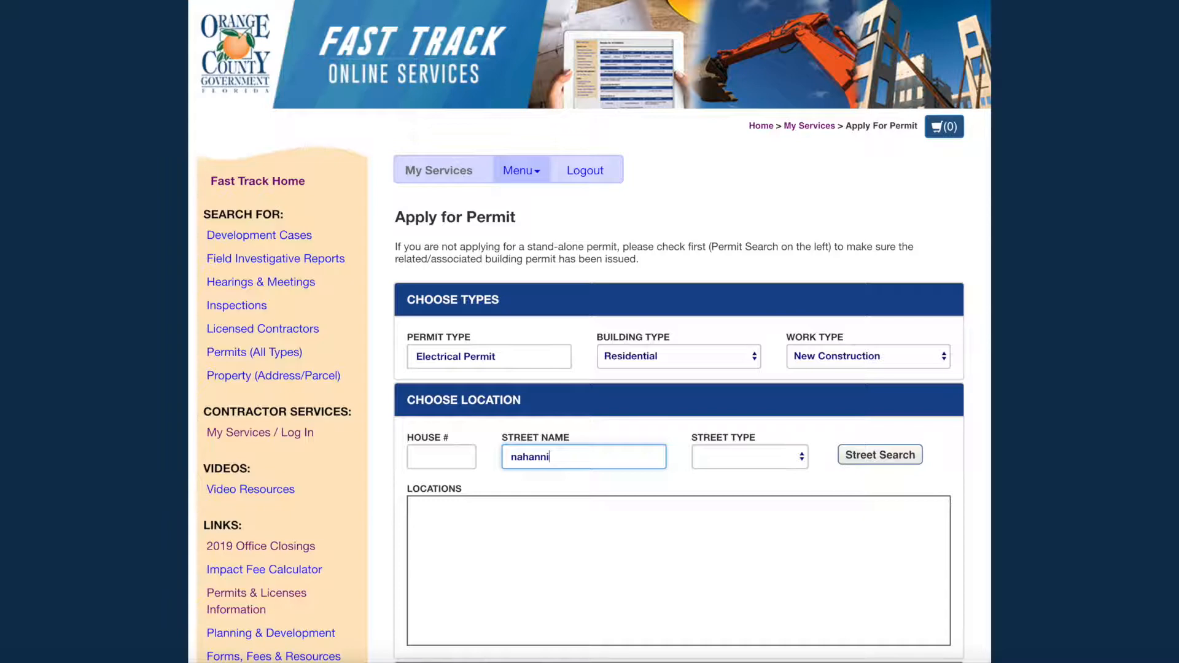
pyautogui.press('Return')
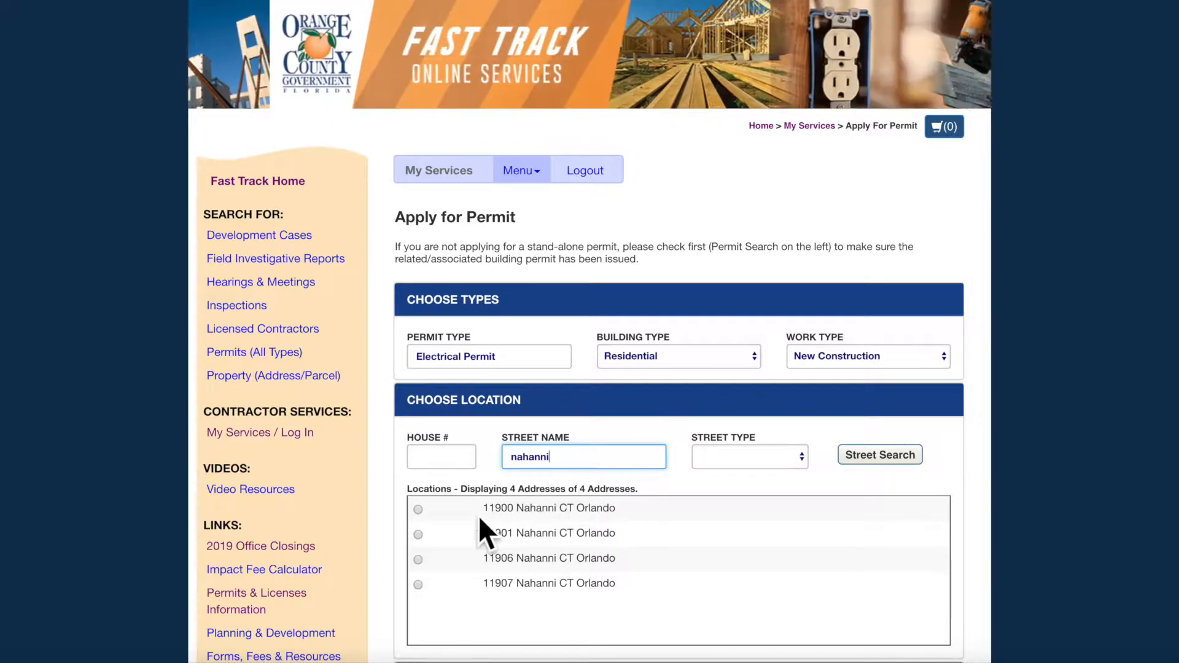
pyautogui.click(418, 508)
pyautogui.scroll(-3, 484, 455)
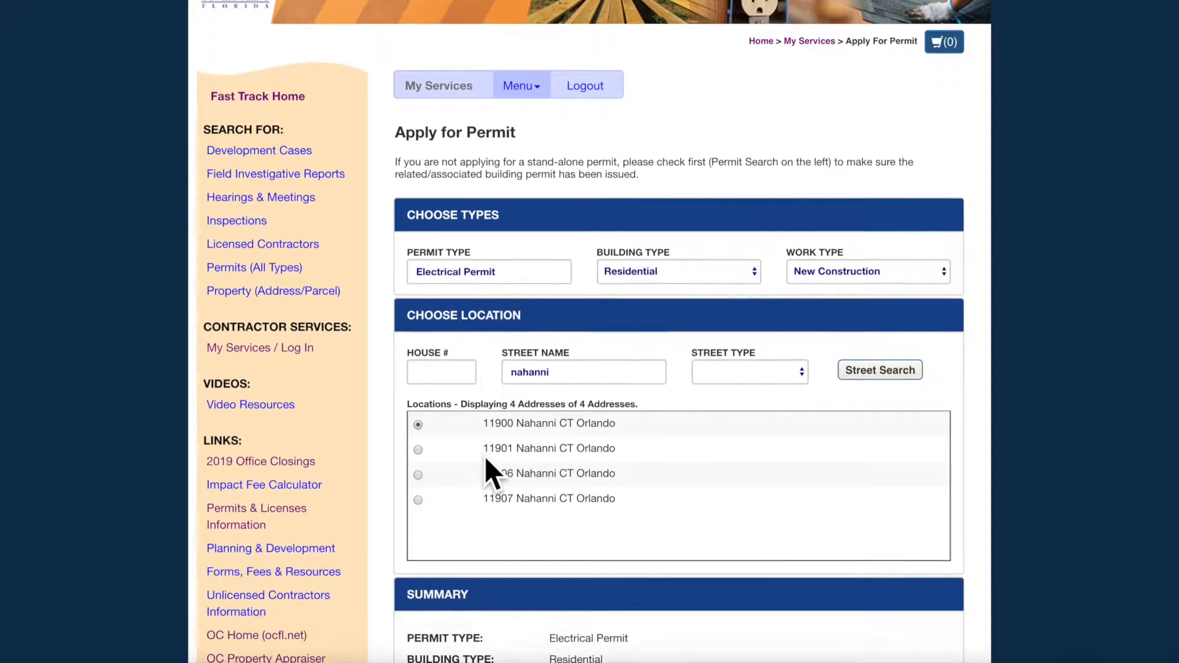
pyautogui.click(759, 576)
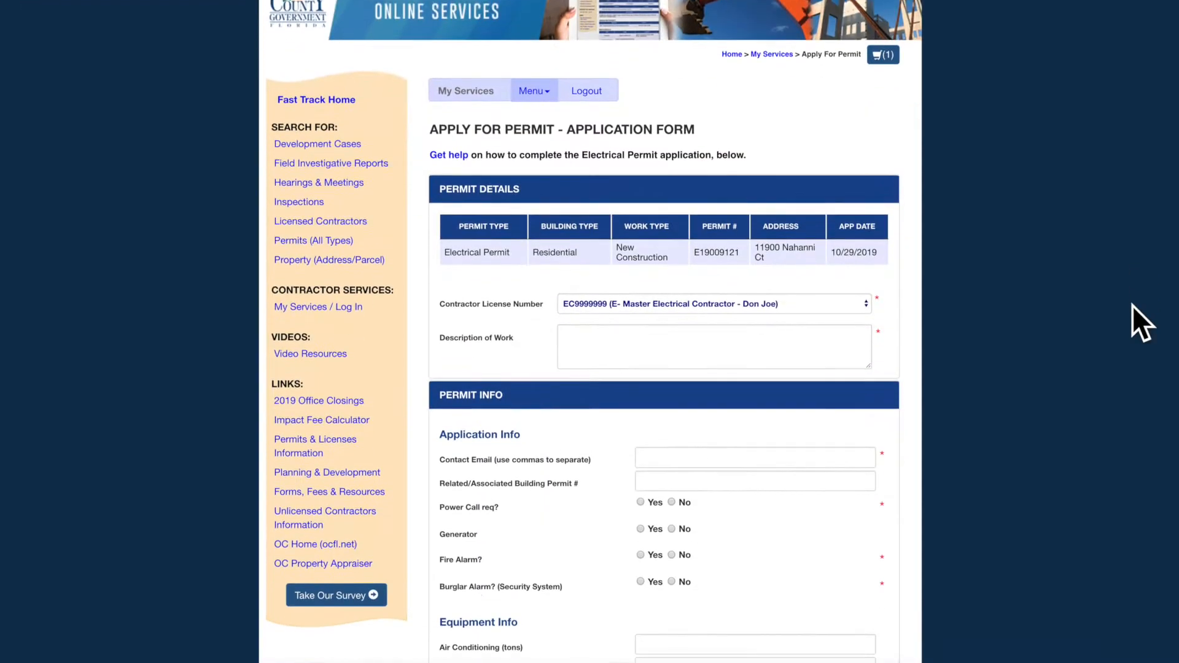
pyautogui.scroll(-2, 1141, 323)
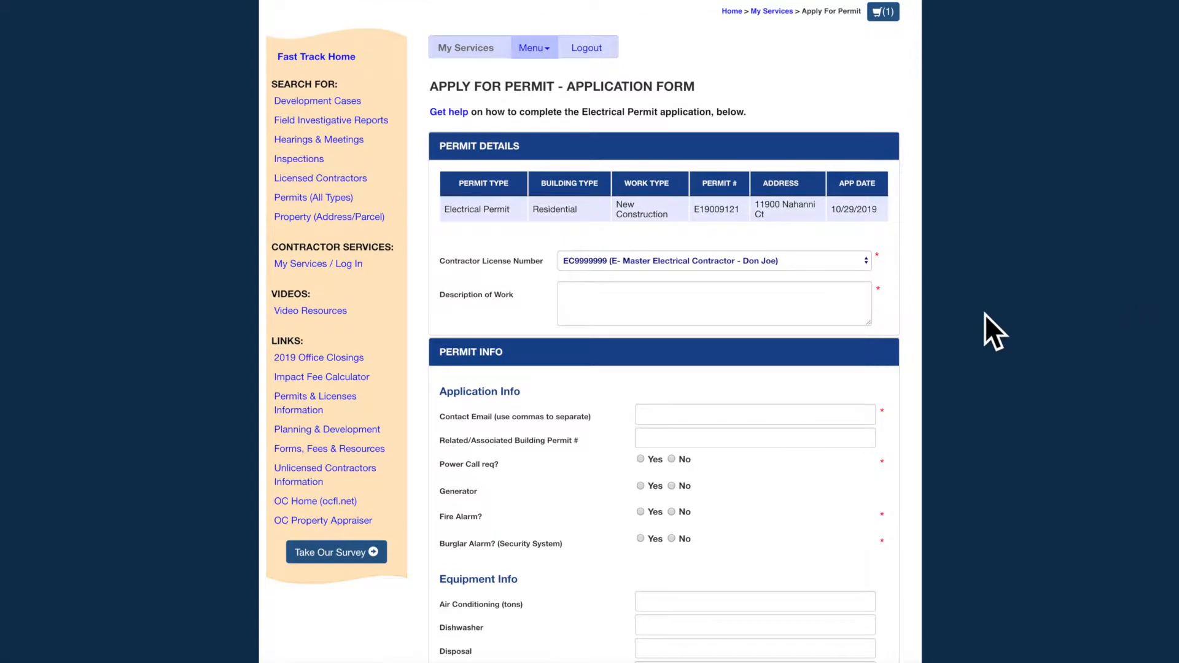
# - Describe the work as 'New construction, single family residential' and autofill contact email and related permit
pyautogui.click(833, 314)
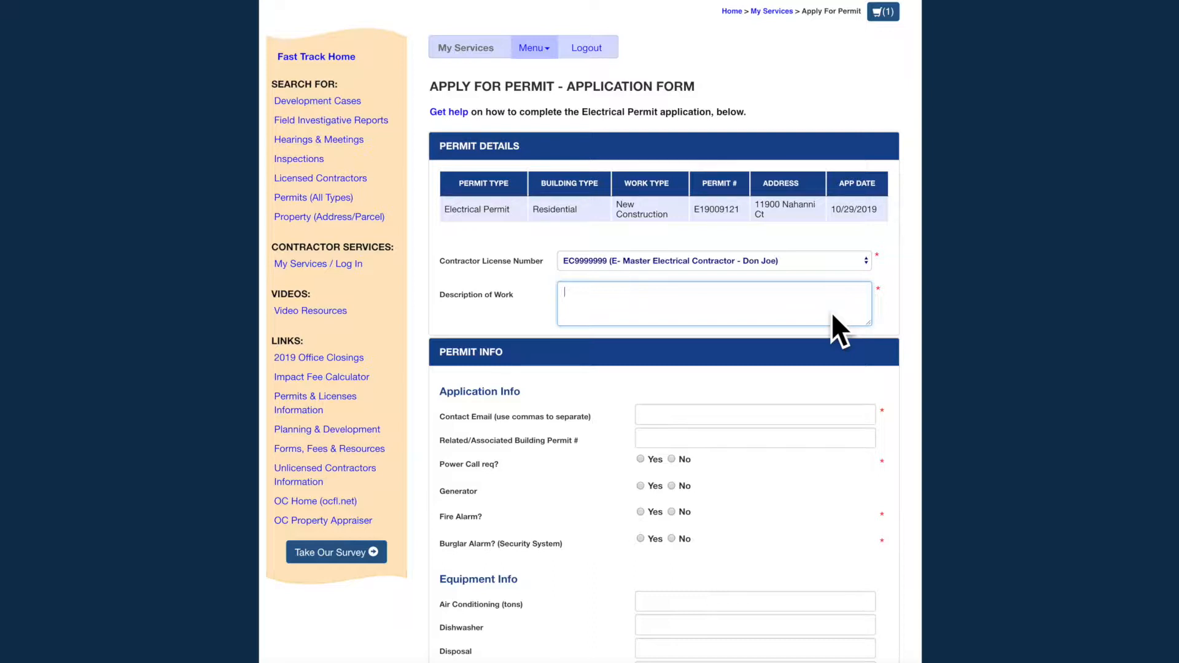
pyautogui.write('New construction, single family residential.')
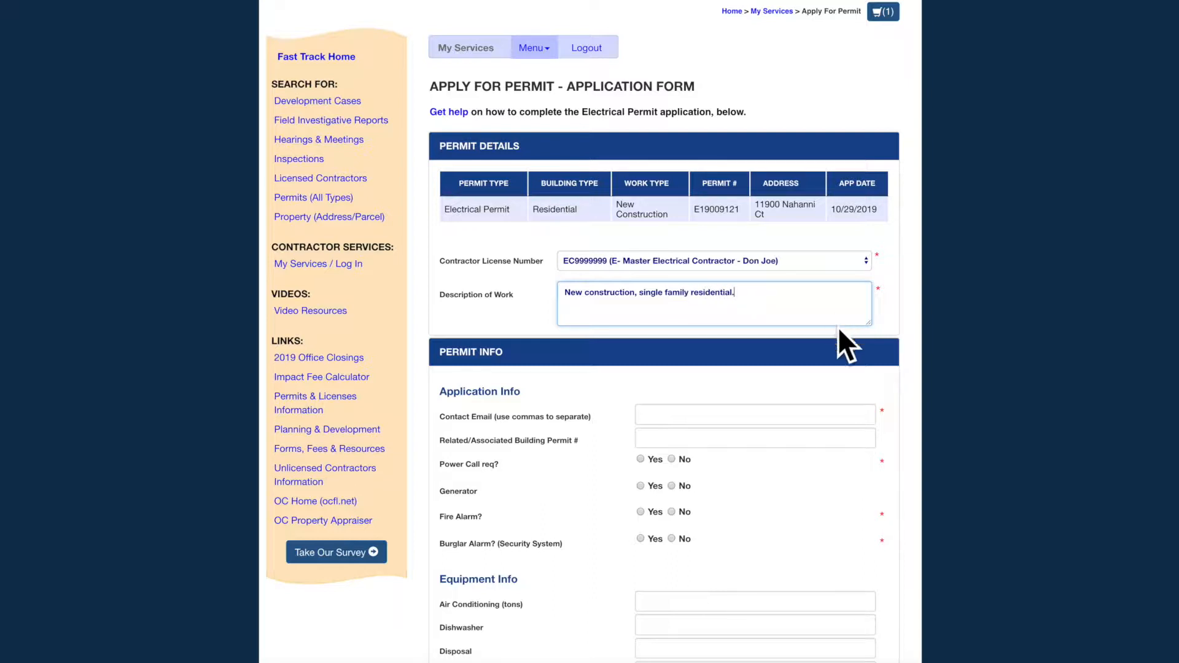
pyautogui.click(861, 412)
pyautogui.click(850, 427)
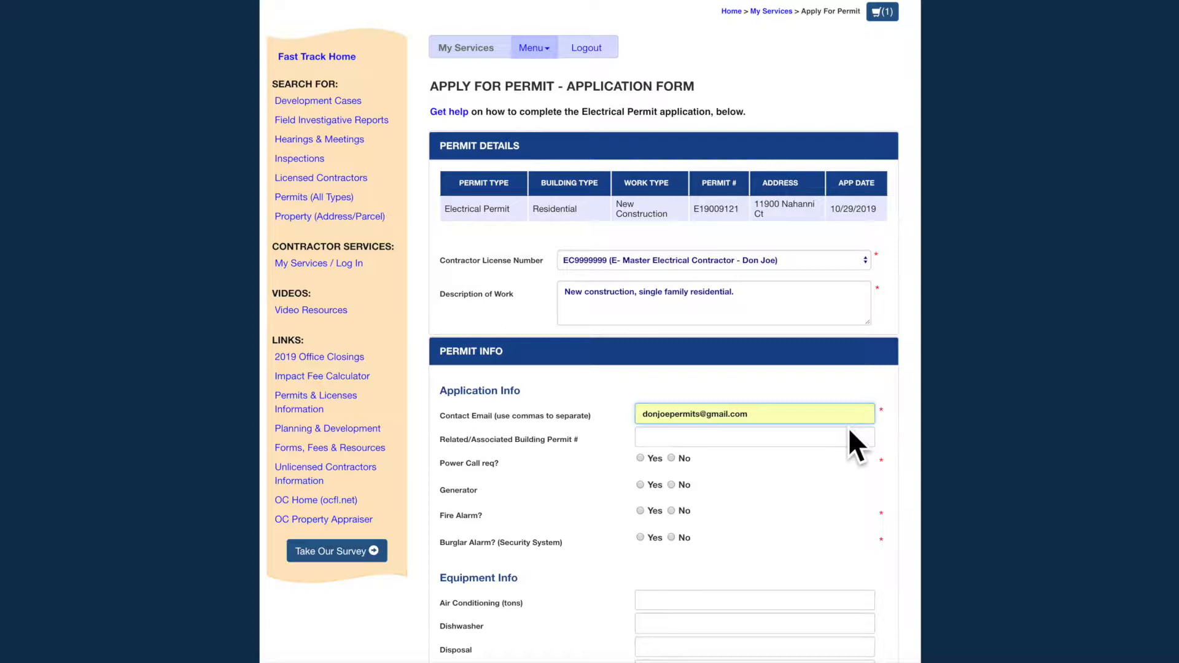
pyautogui.click(843, 431)
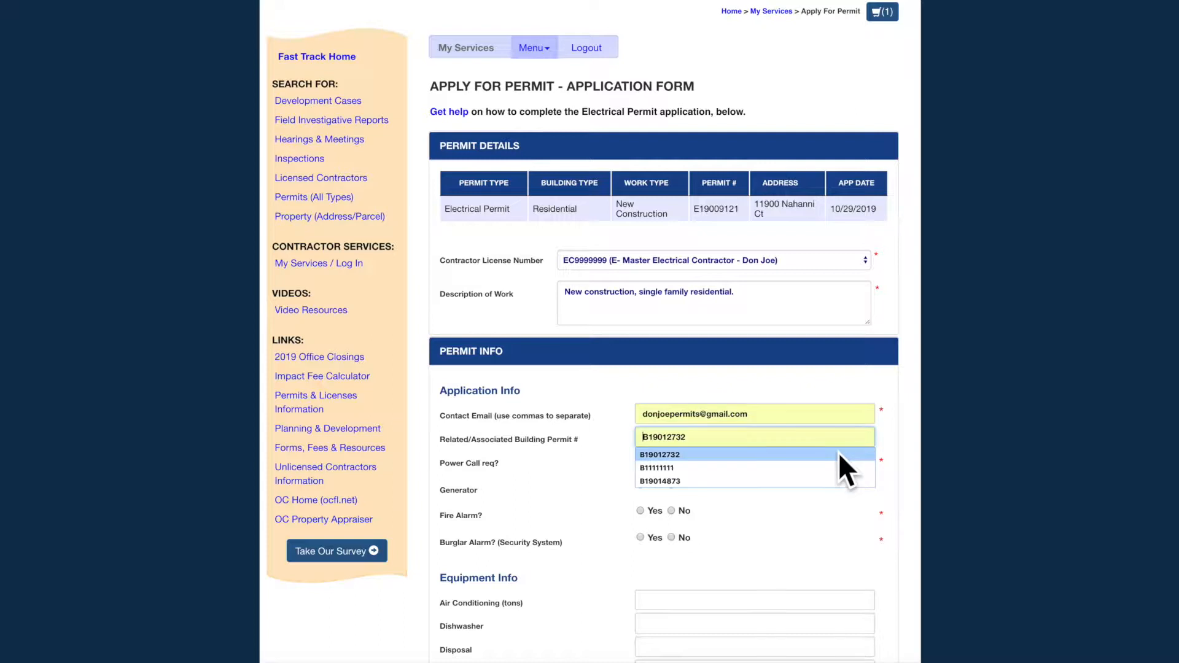
pyautogui.click(838, 452)
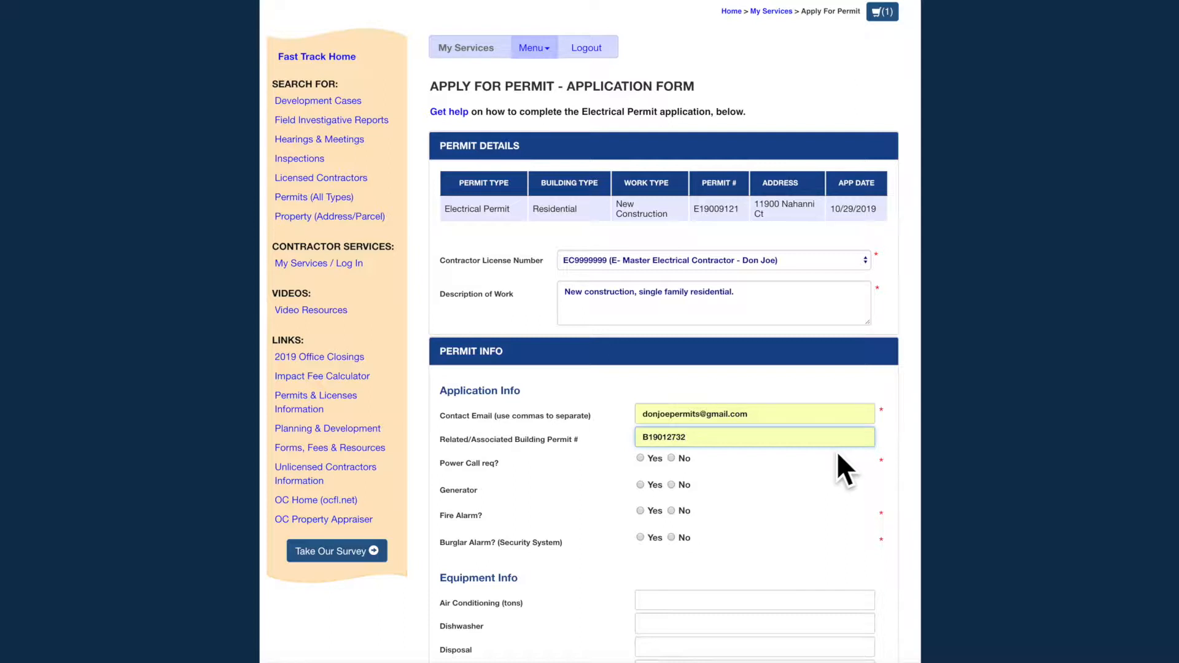
# - Answer Yes to Power Call and No to Generator, Fire Alarm and Burglar Alarm
pyautogui.click(641, 457)
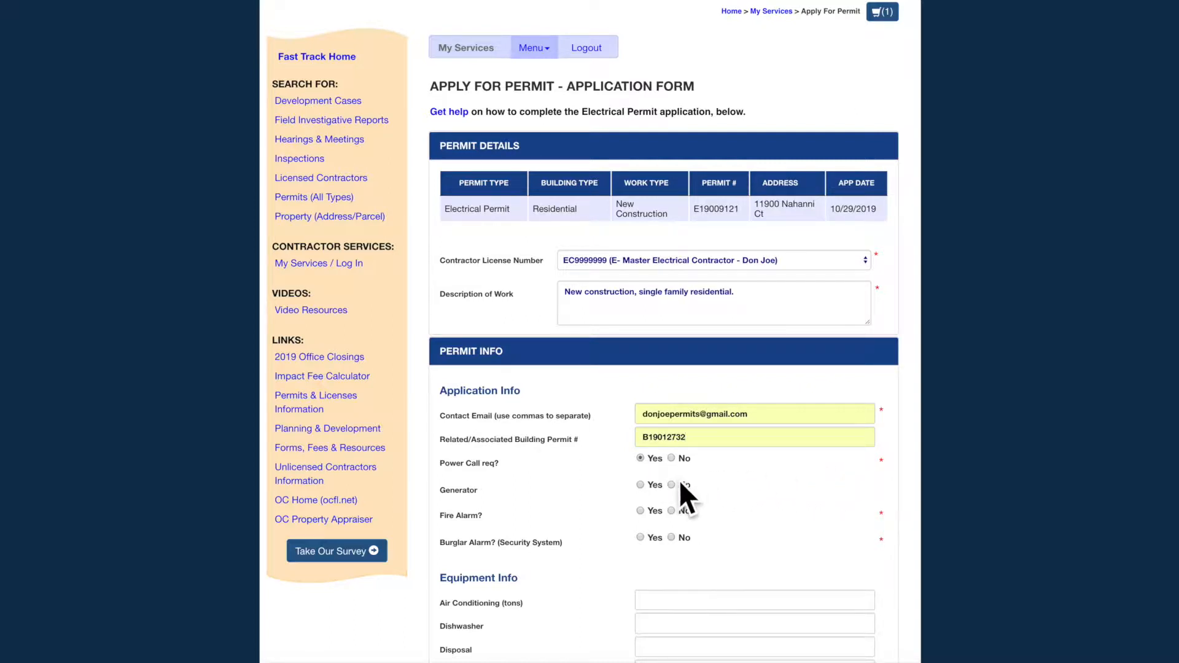
pyautogui.click(672, 484)
pyautogui.scroll(-1, 704, 499)
pyautogui.click(670, 457)
pyautogui.click(671, 485)
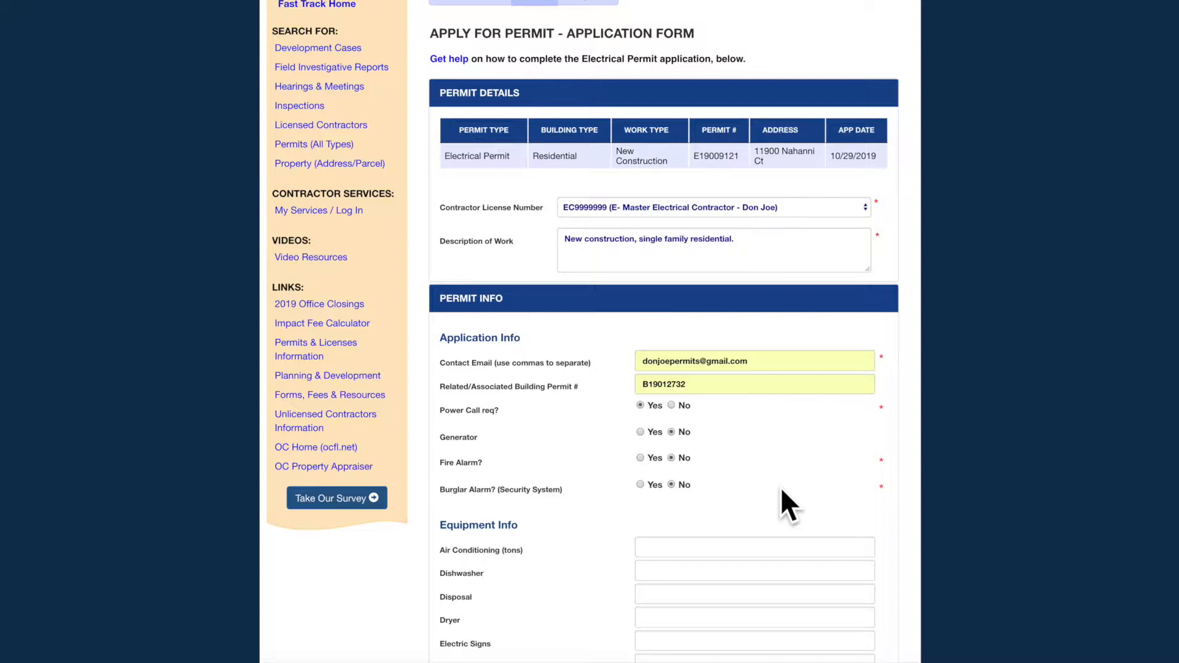
# - Enter 2-ton air conditioning, 17 fixtures, a 5 KW furnace and one of each appliance
pyautogui.scroll(-3, 781, 488)
pyautogui.click(744, 458)
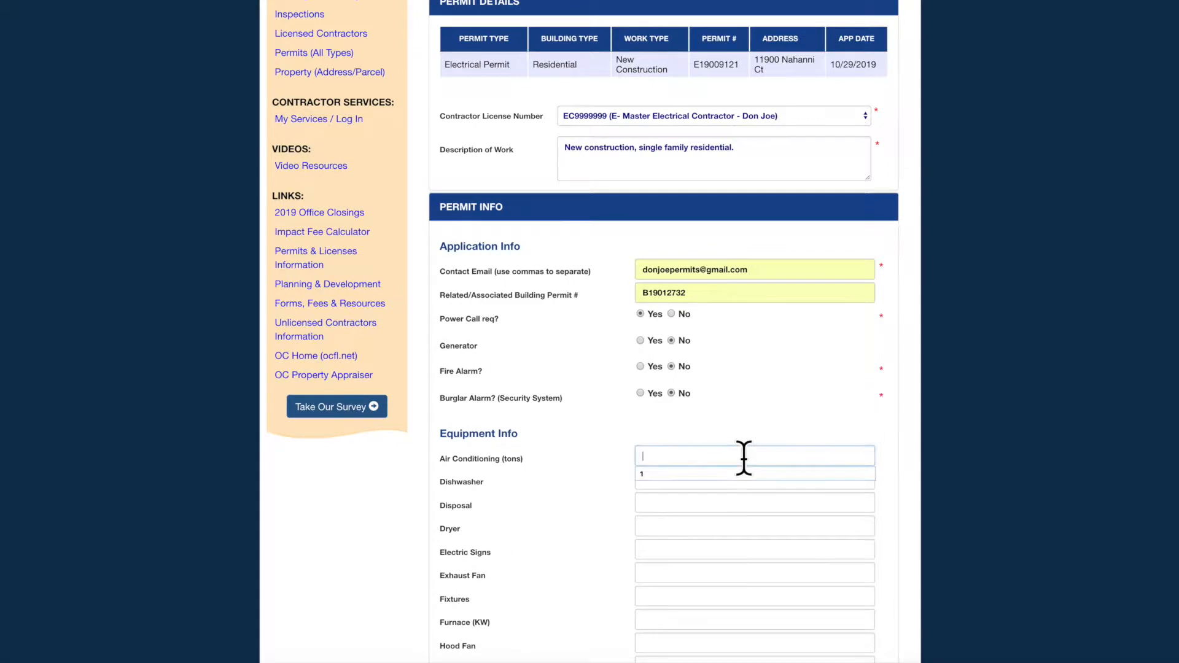
pyautogui.write('2')
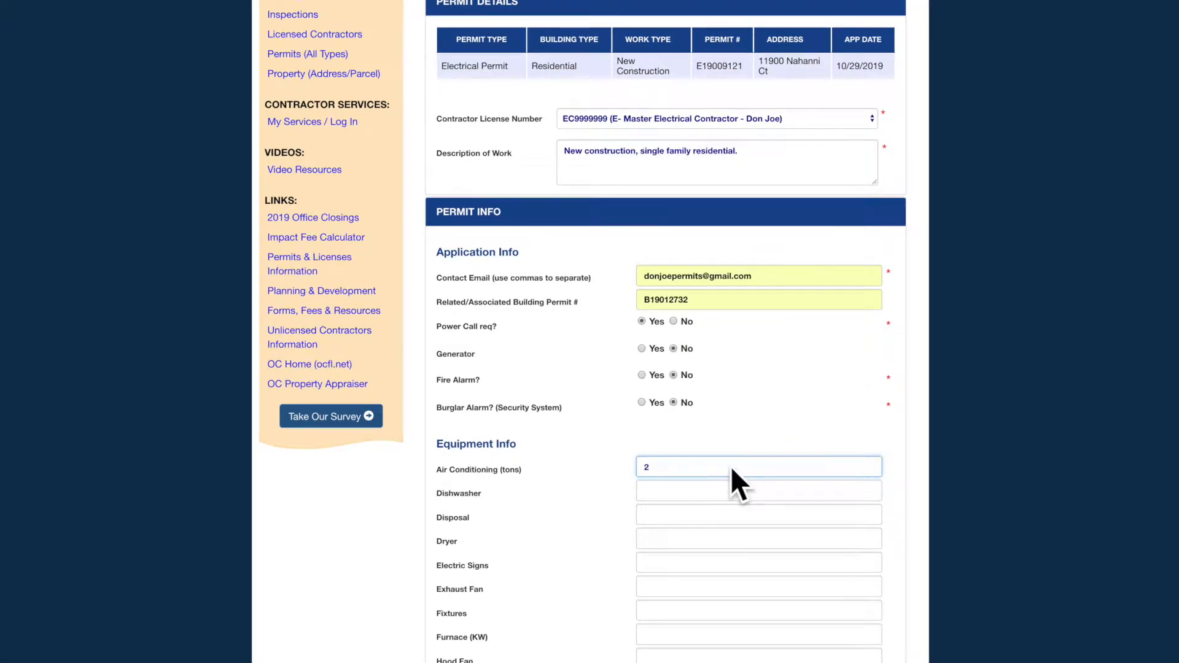
pyautogui.scroll(-1, 732, 464)
pyautogui.click(724, 455)
pyautogui.write('1')
pyautogui.click(859, 485)
pyautogui.write('1')
pyautogui.press('Tab')
pyautogui.write('1')
pyautogui.press('Tab')
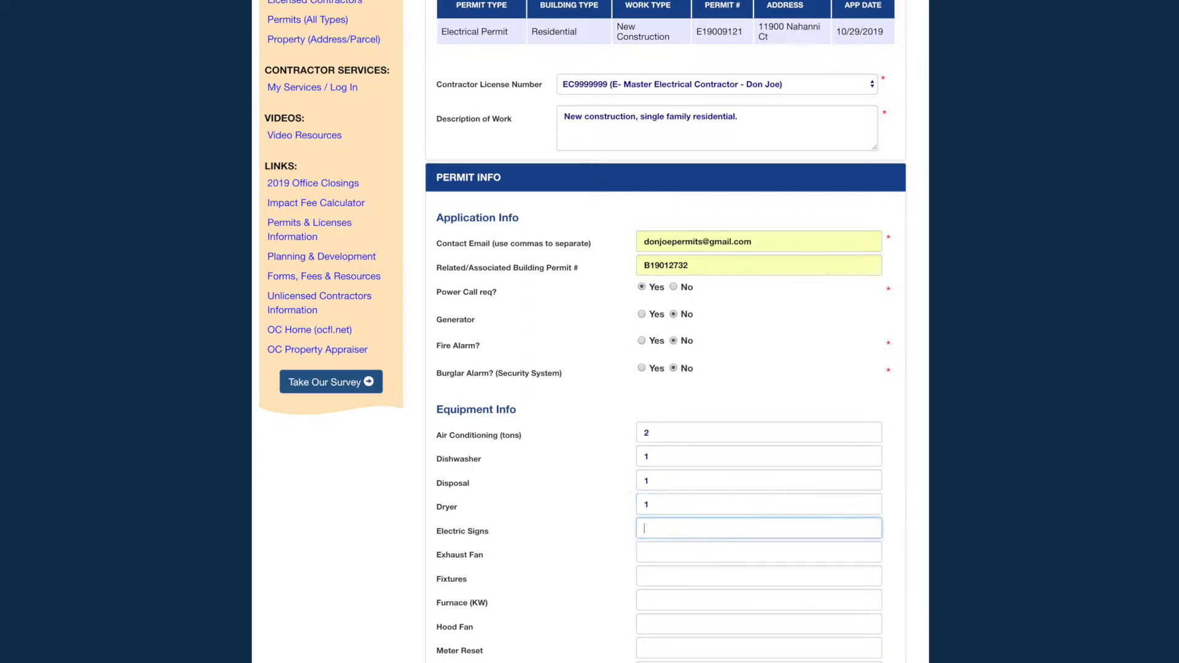
pyautogui.press('Tab')
pyautogui.write('1')
pyautogui.press('Tab')
pyautogui.write('17')
pyautogui.click(687, 414)
pyautogui.write('5')
pyautogui.press('Tab')
pyautogui.write('1')
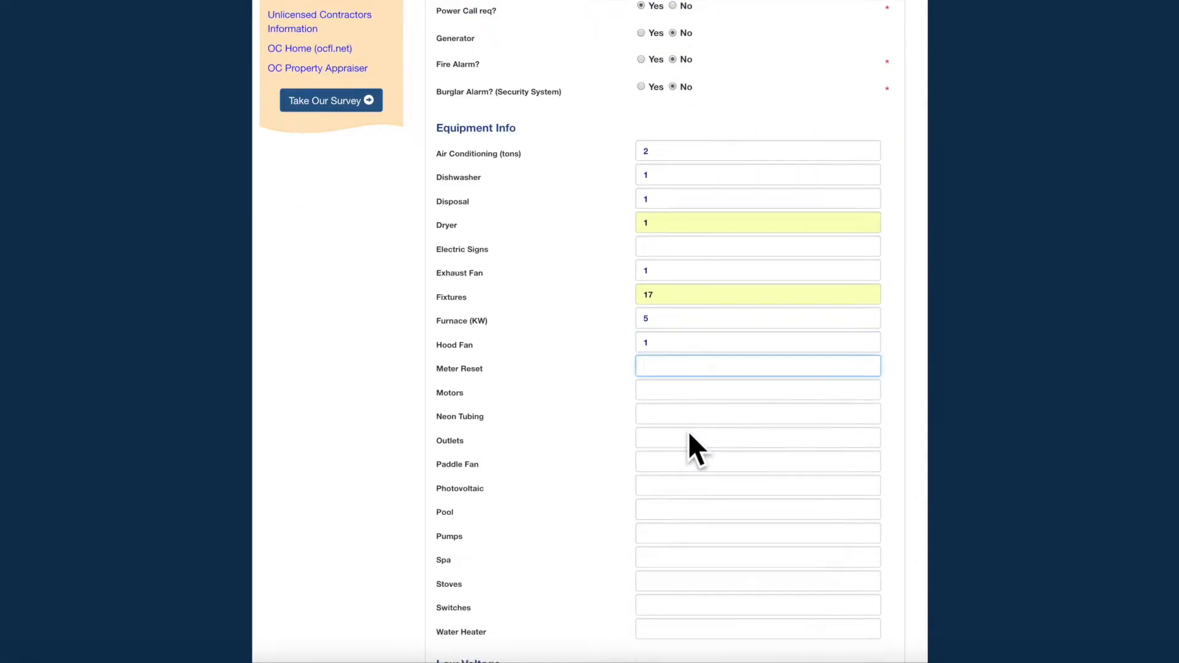
# - Enter 40 outlets, 13 switches, one stove and water heater, TV 1, then clear Phone
pyautogui.scroll(-1, 688, 433)
pyautogui.click(678, 418)
pyautogui.write('40')
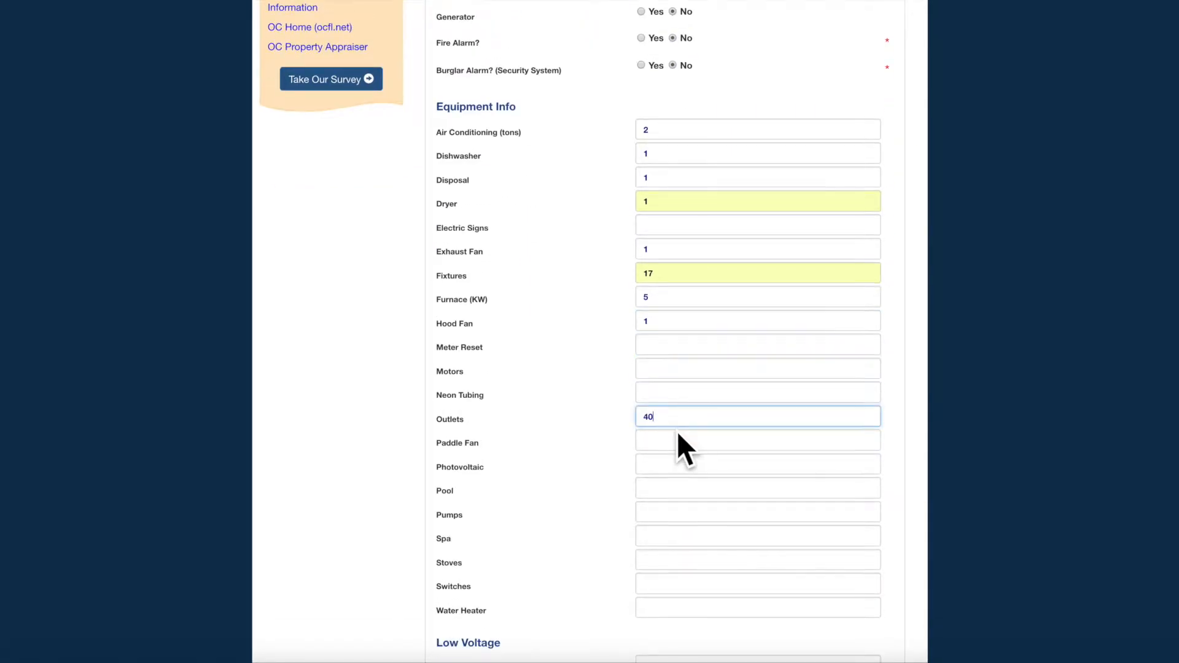
pyautogui.scroll(-1, 676, 431)
pyautogui.click(669, 498)
pyautogui.write('1')
pyautogui.press('Tab')
pyautogui.write('13')
pyautogui.press('Tab')
pyautogui.write('1')
pyautogui.click(660, 561)
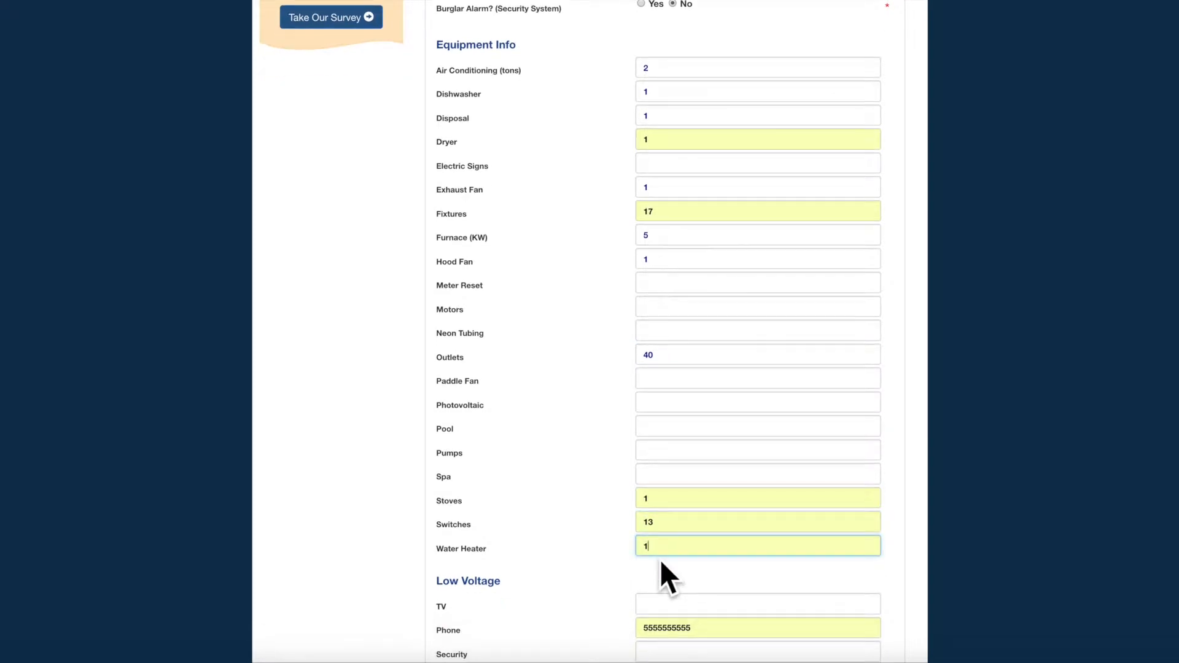
pyautogui.scroll(-1, 661, 559)
pyautogui.click(665, 545)
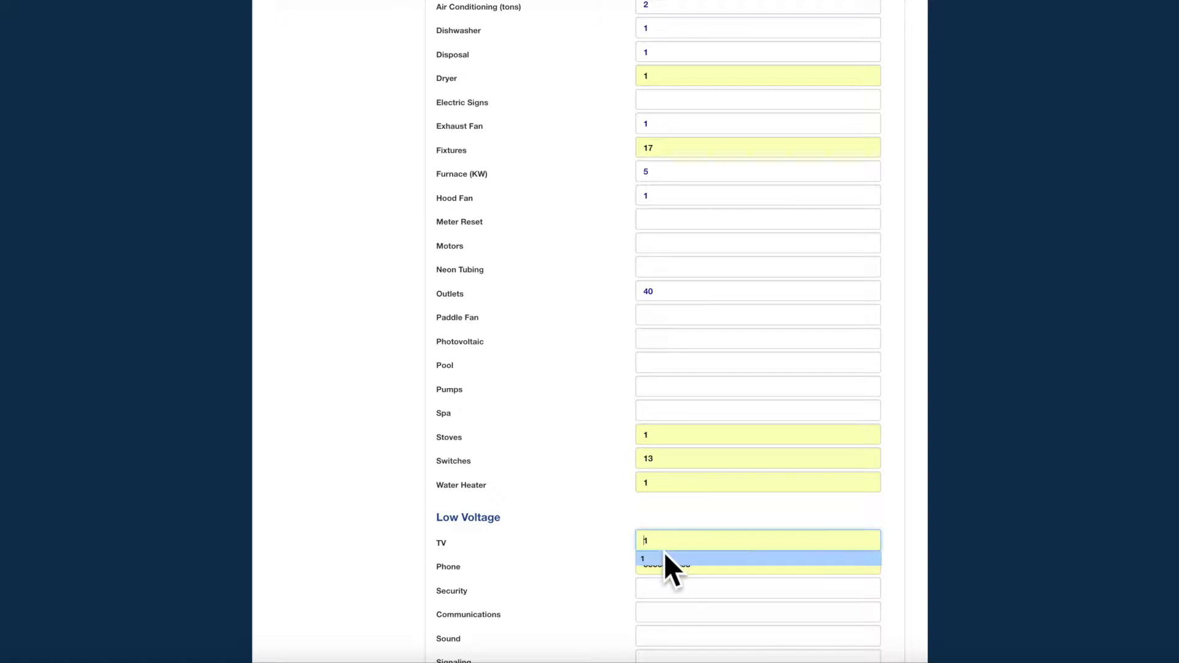
pyautogui.click(664, 558)
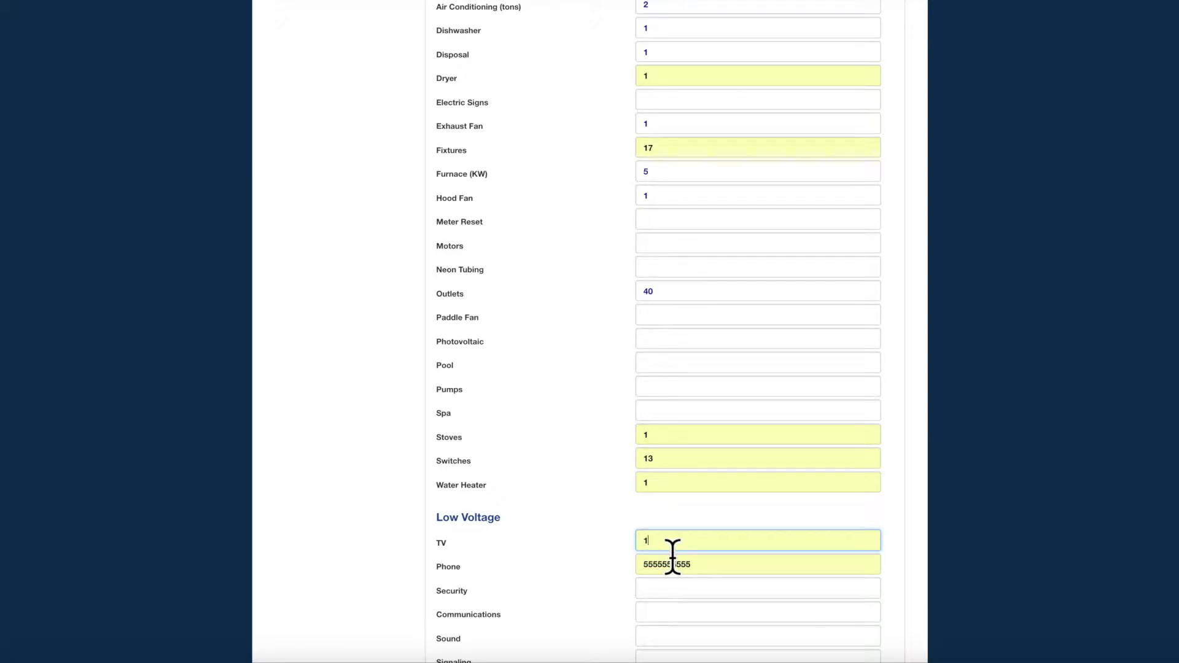
pyautogui.click(674, 562)
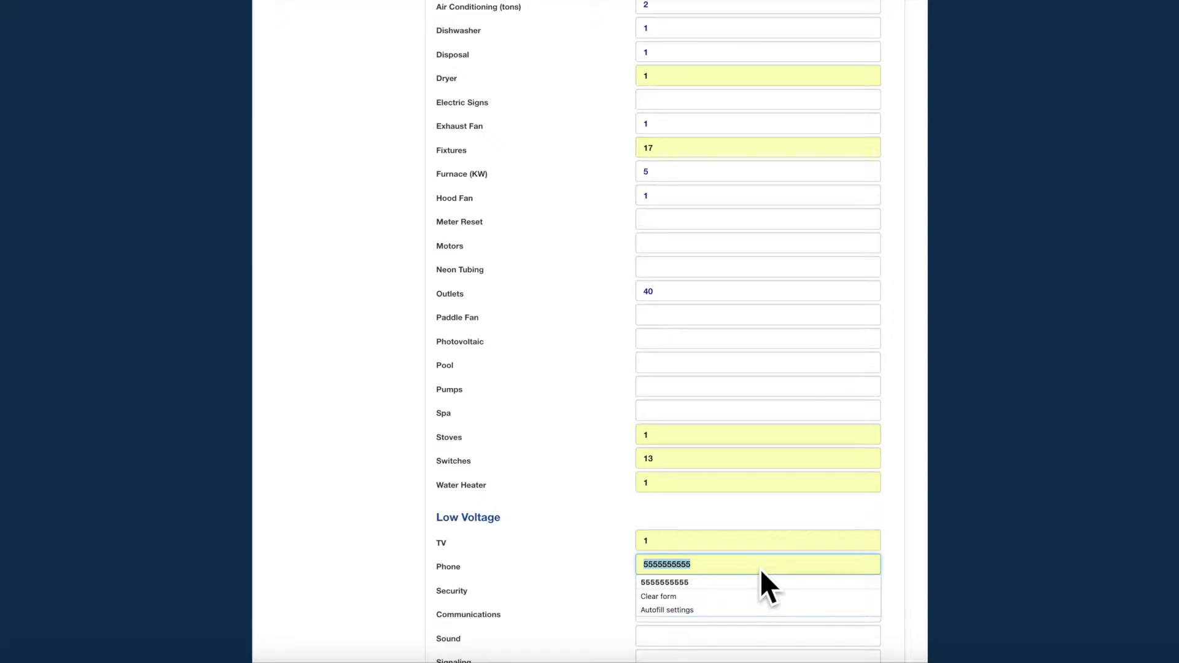
pyautogui.press('BackSpace')
# - Set Phone to 1 and New Meter Info to 1 meter, 150 amps, 240 volts, phase 1
pyautogui.write('1')
pyautogui.scroll(-5, 760, 571)
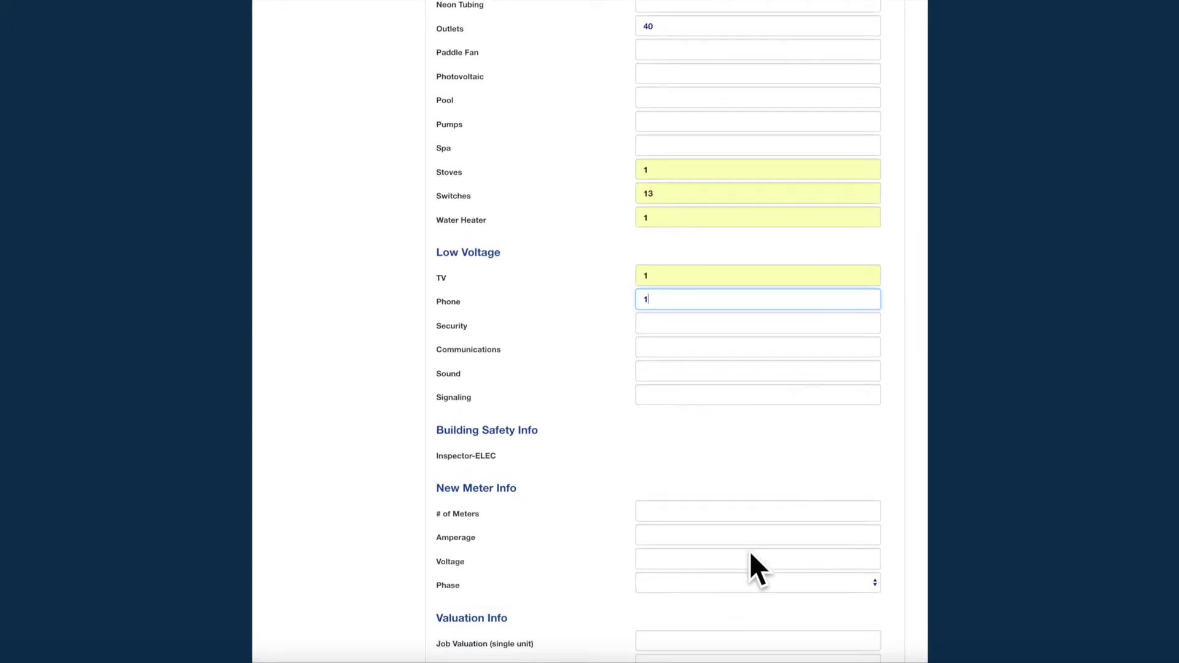
pyautogui.scroll(-1, 703, 515)
pyautogui.click(702, 489)
pyautogui.click(700, 504)
pyautogui.click(692, 512)
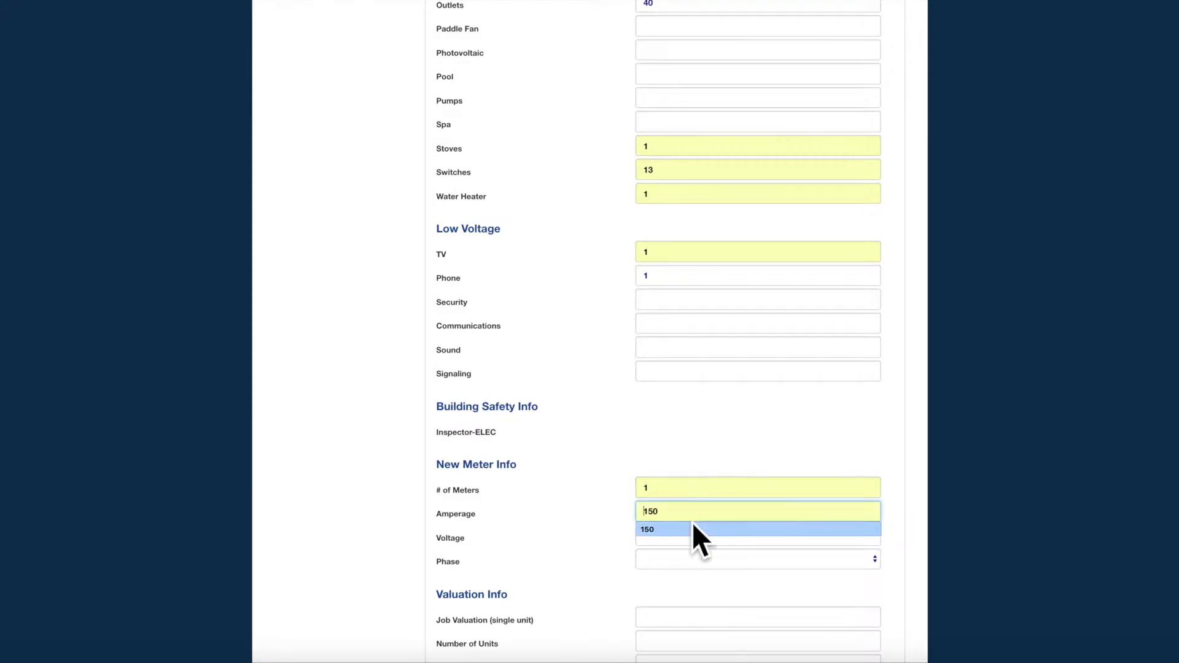
pyautogui.click(691, 526)
pyautogui.click(691, 534)
pyautogui.click(691, 548)
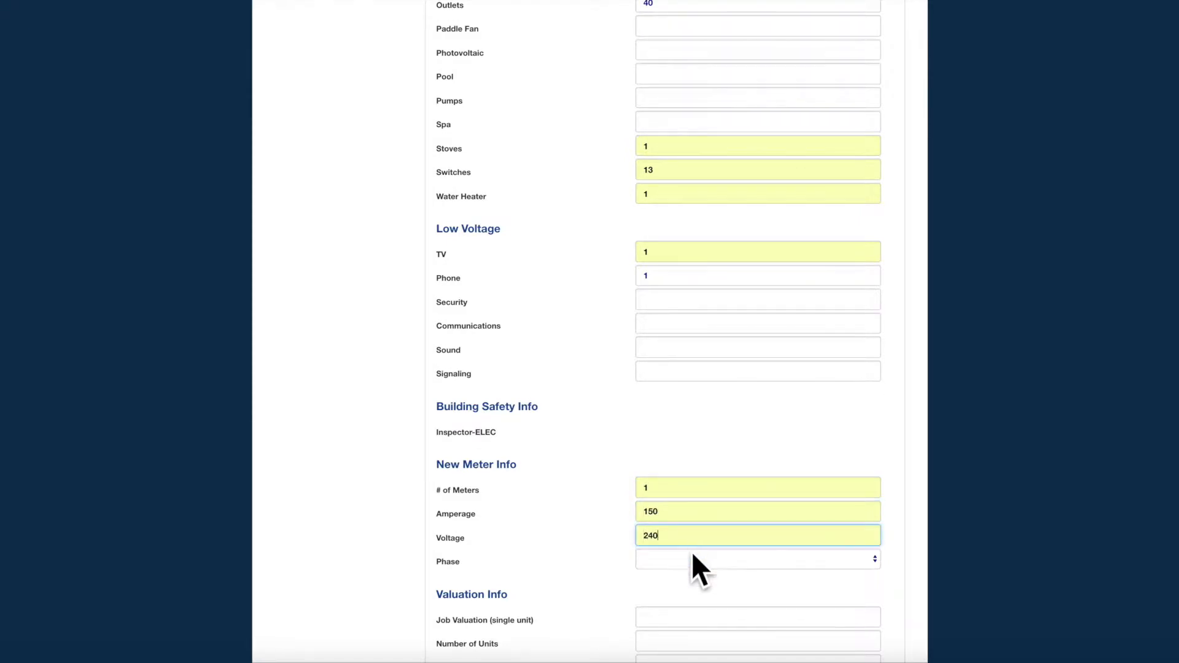
pyautogui.click(691, 554)
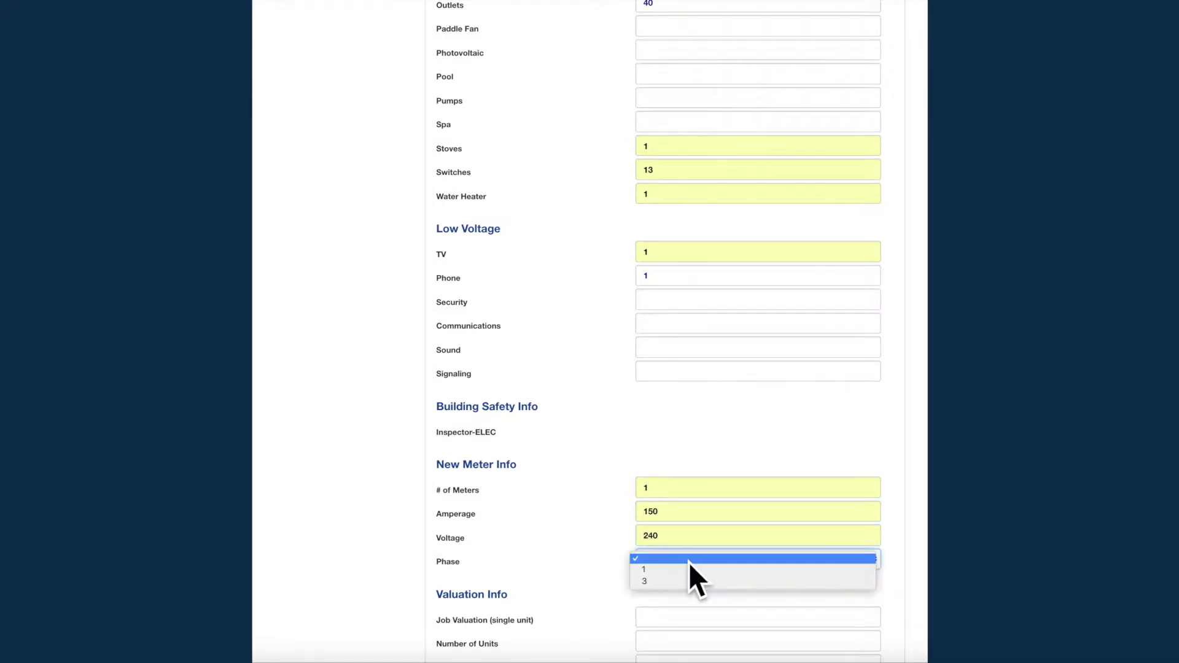
pyautogui.click(690, 569)
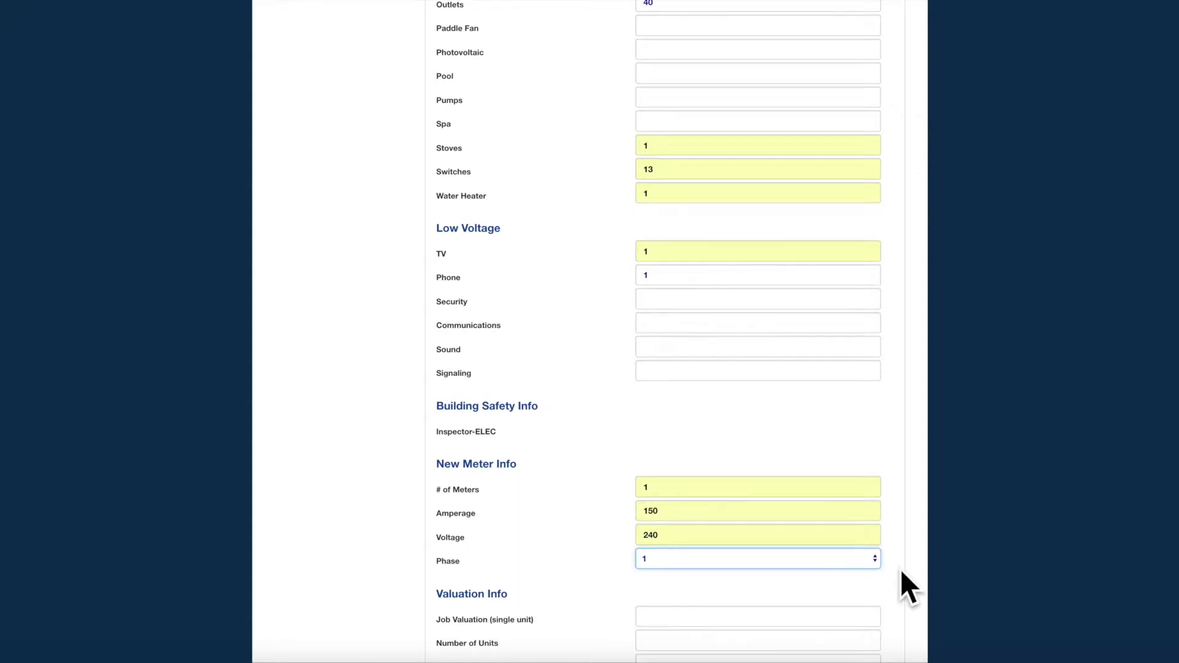
pyautogui.scroll(-3, 900, 569)
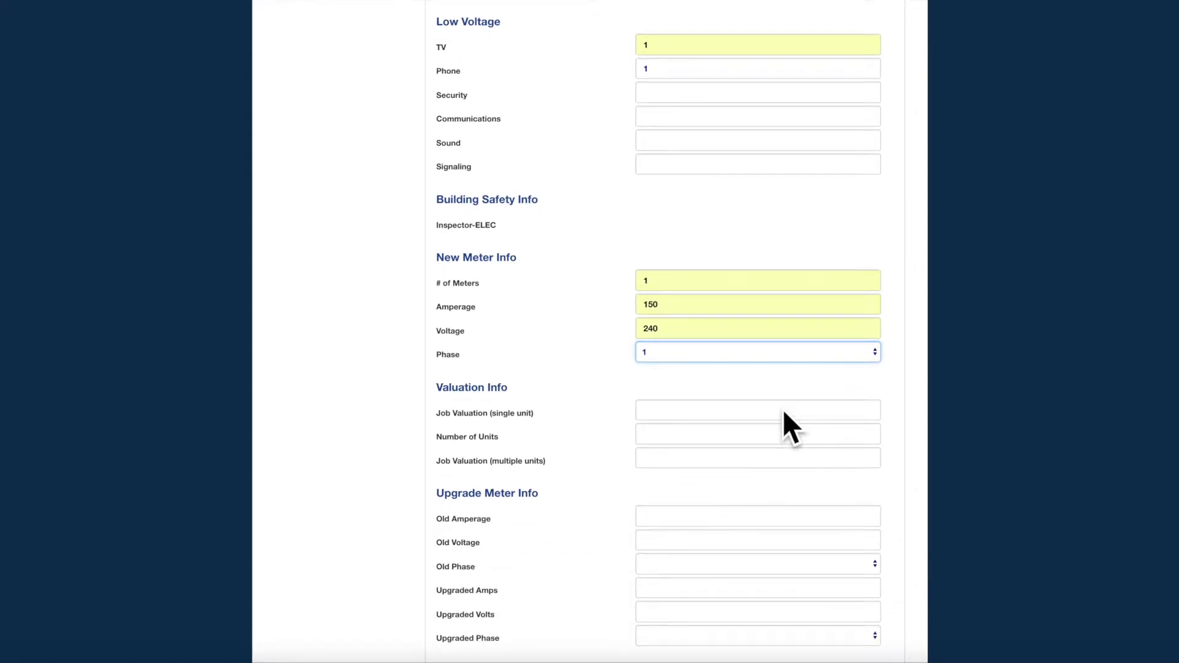
# - Enter job valuation 4000, Number of Units 8 and multiple-unit job valuation 2000
pyautogui.click(783, 410)
pyautogui.write('4000')
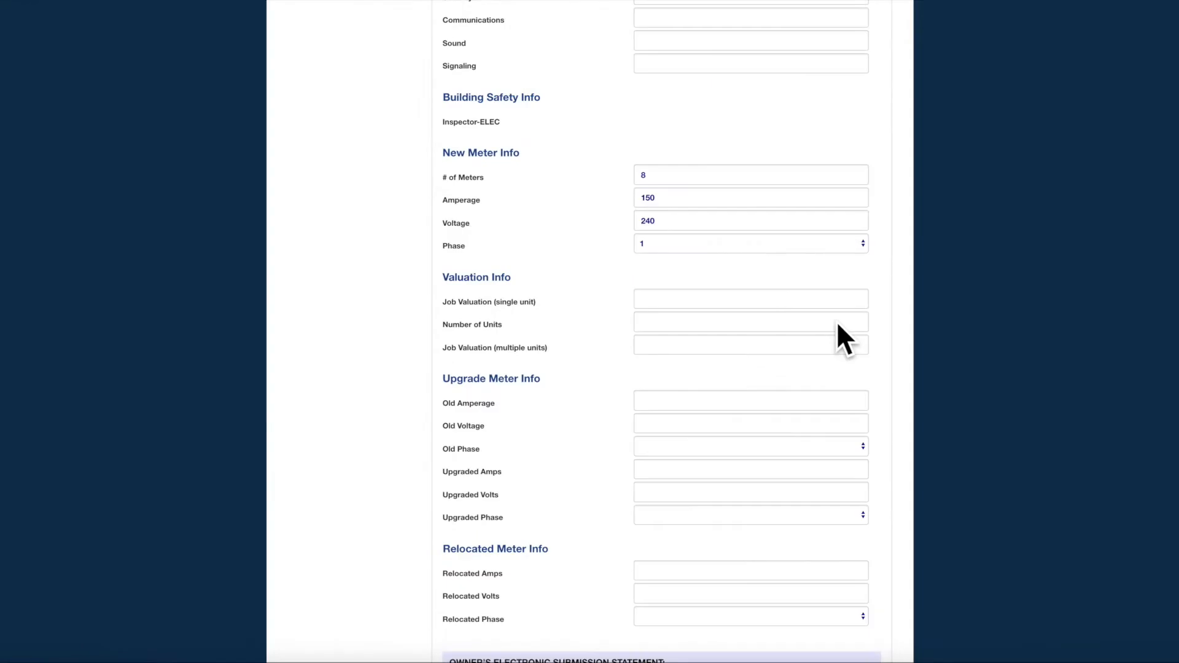
pyautogui.click(827, 322)
pyautogui.write('8')
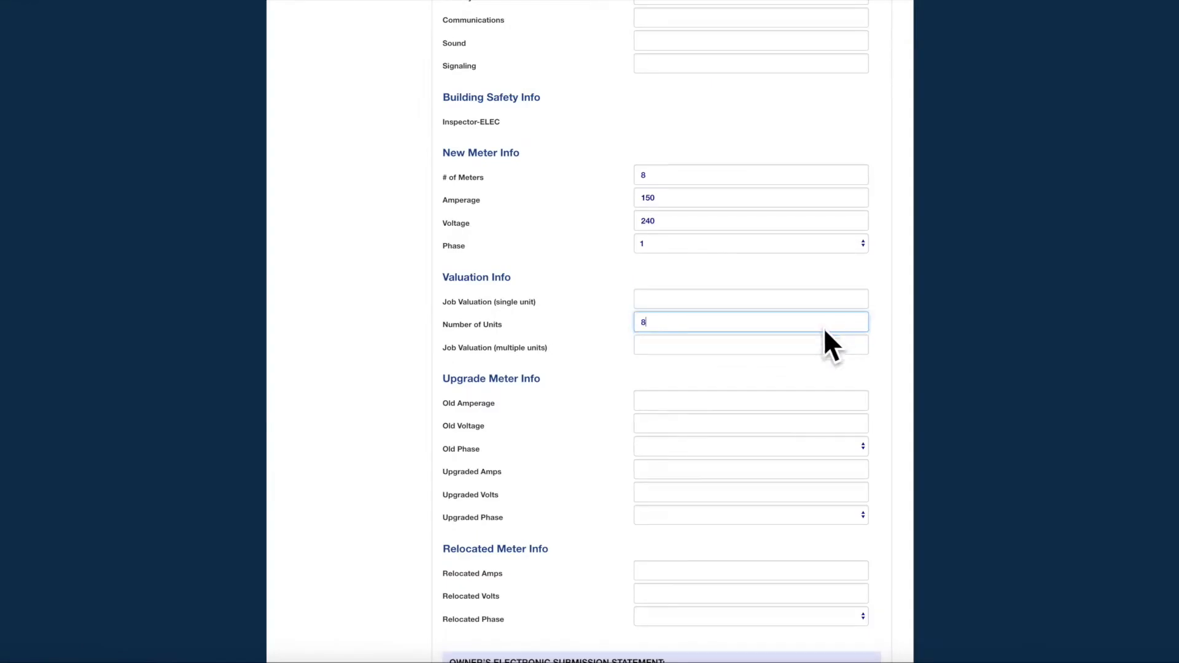
pyautogui.click(822, 339)
pyautogui.write('2')
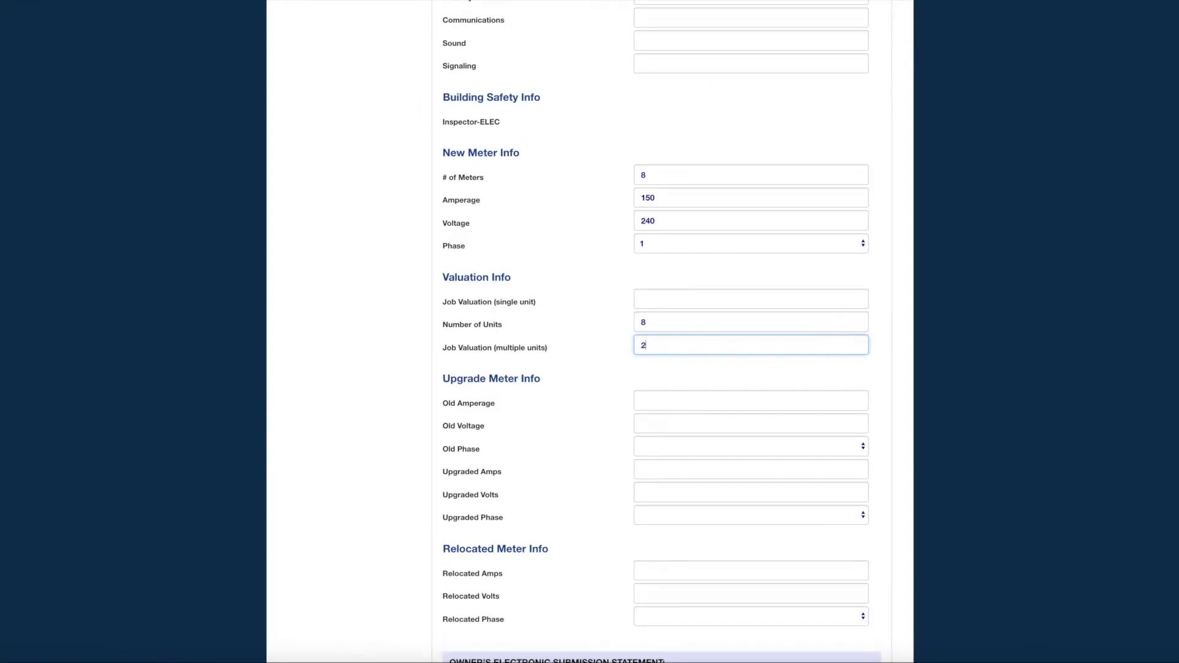
pyautogui.write('000')
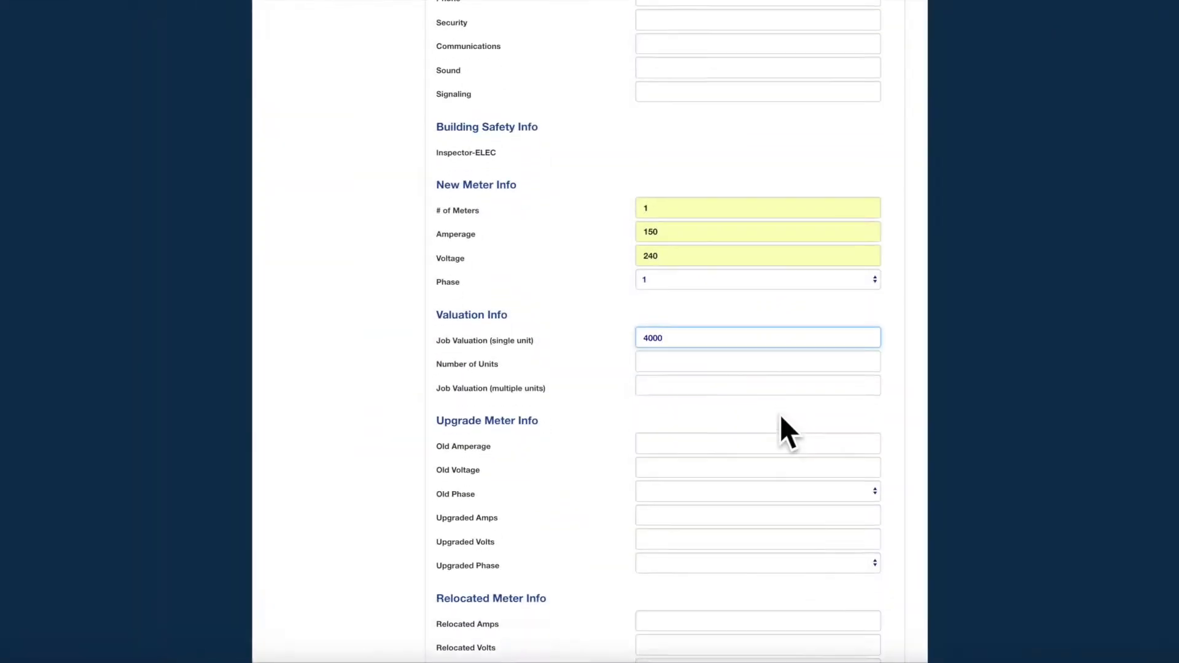
# - Tick the Owner's Electronic Submission Statement and add the electrical permit to the cart
pyautogui.scroll(-2, 781, 416)
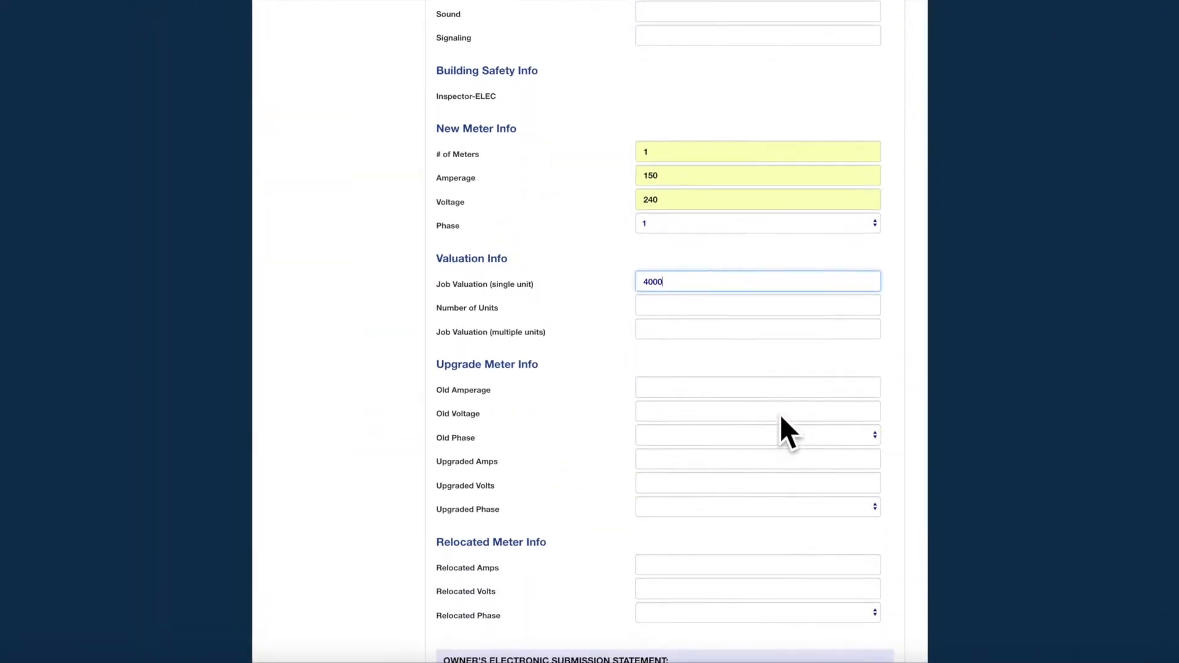
pyautogui.scroll(-2, 777, 417)
pyautogui.scroll(-4, 857, 437)
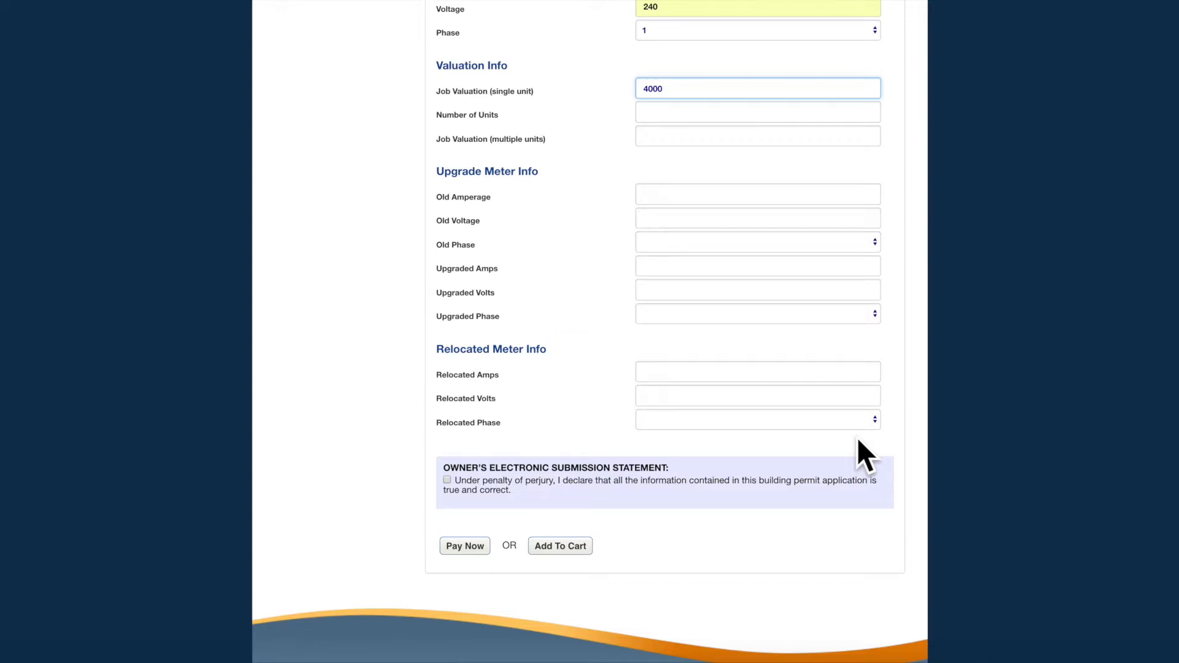
pyautogui.click(447, 481)
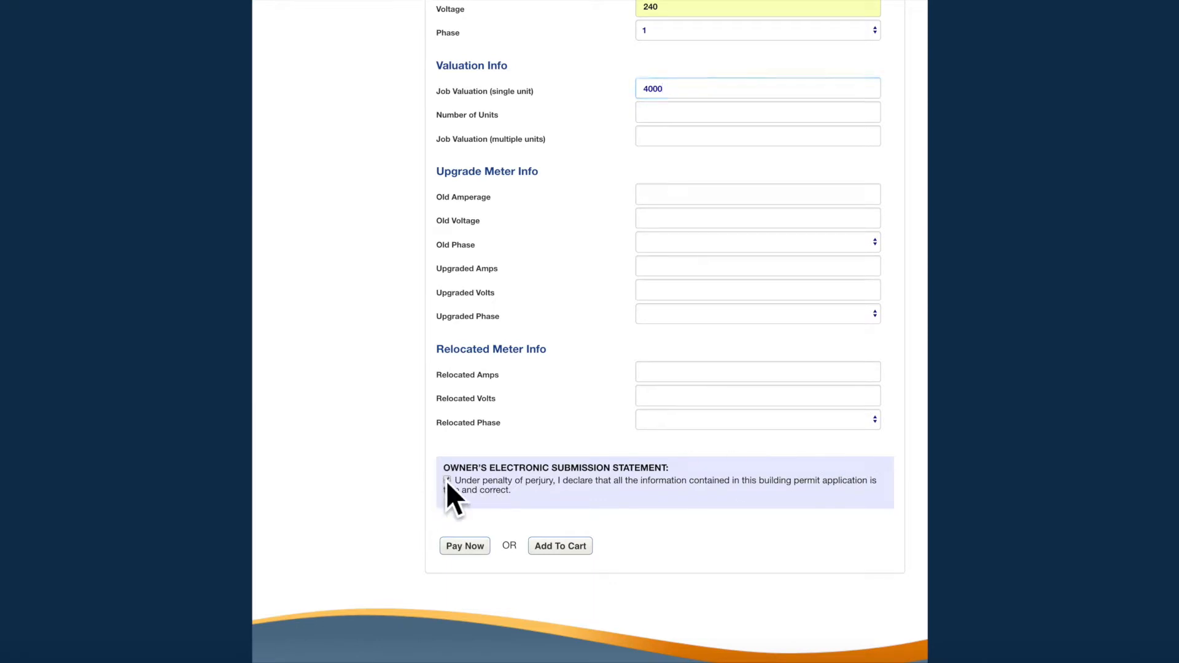
pyautogui.click(576, 551)
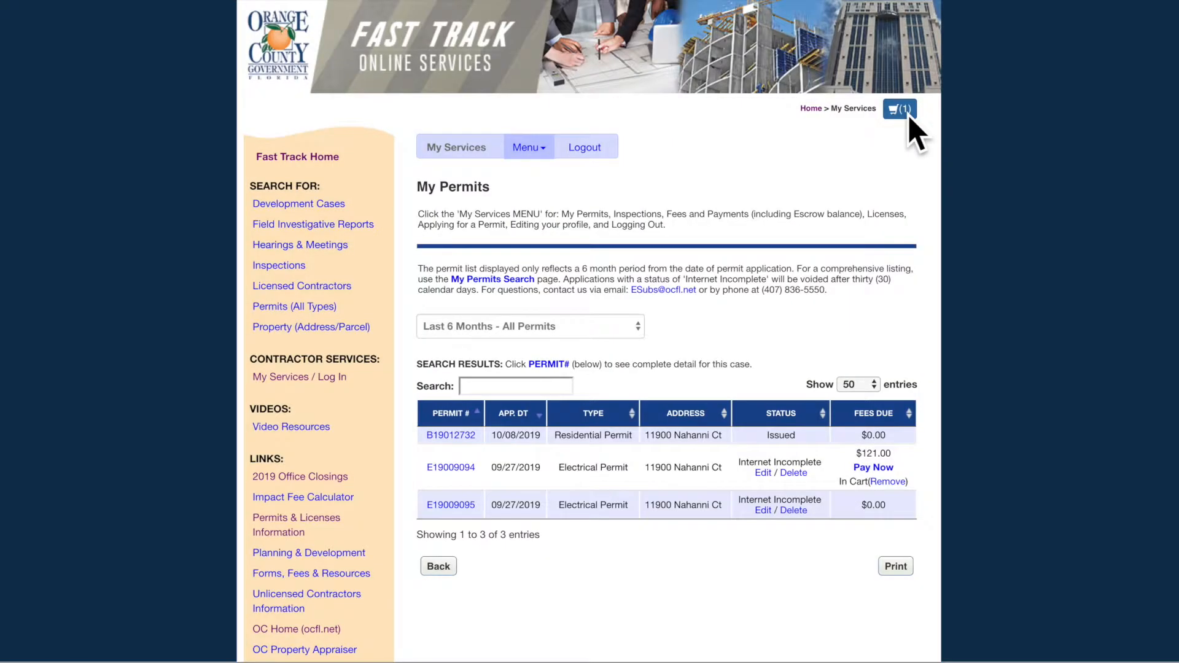
# - Check out the cart and pay the $121.00 fee by credit card, accepting the terms
pyautogui.click(909, 117)
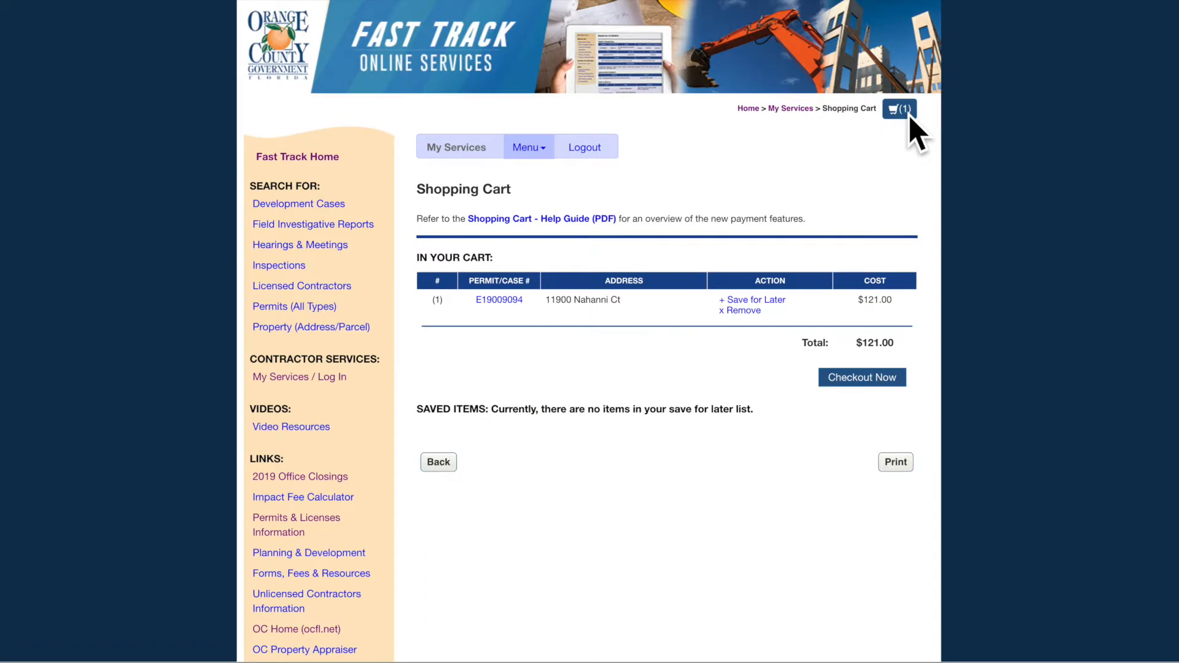
pyautogui.click(897, 376)
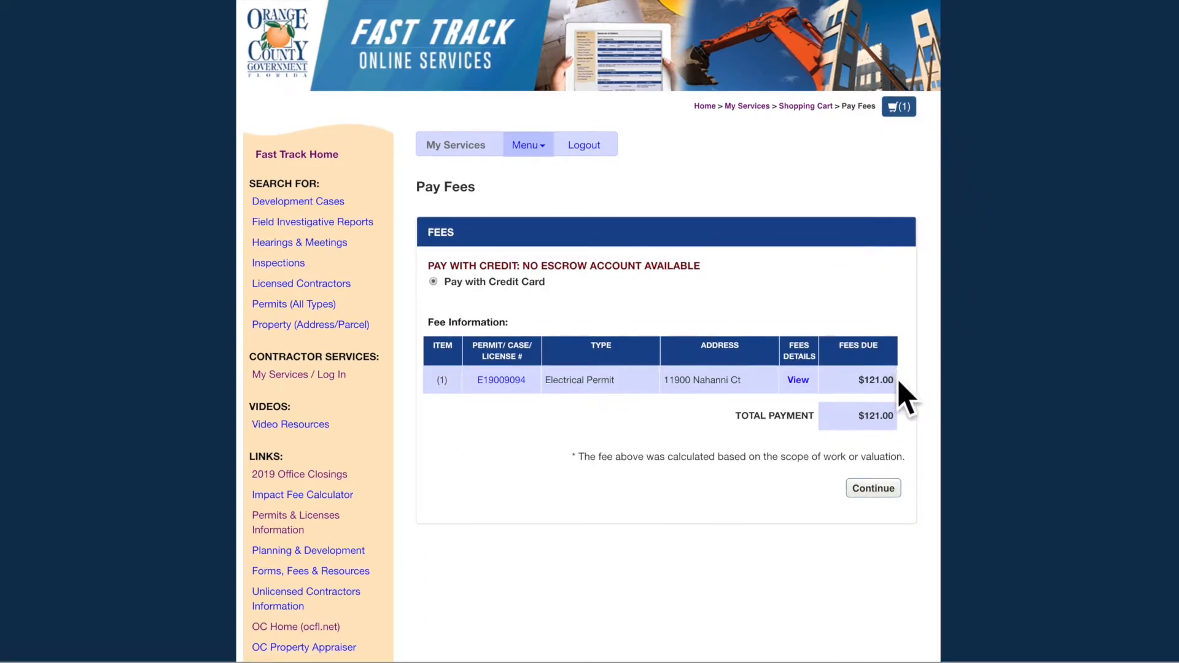
pyautogui.click(886, 493)
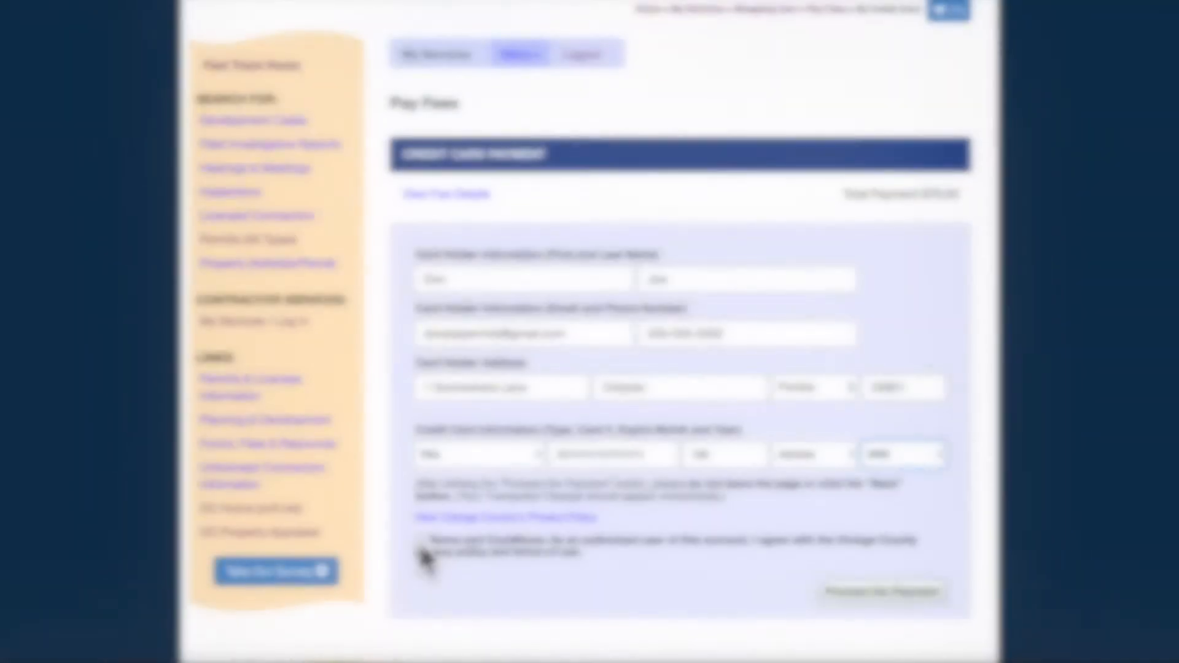
pyautogui.click(420, 543)
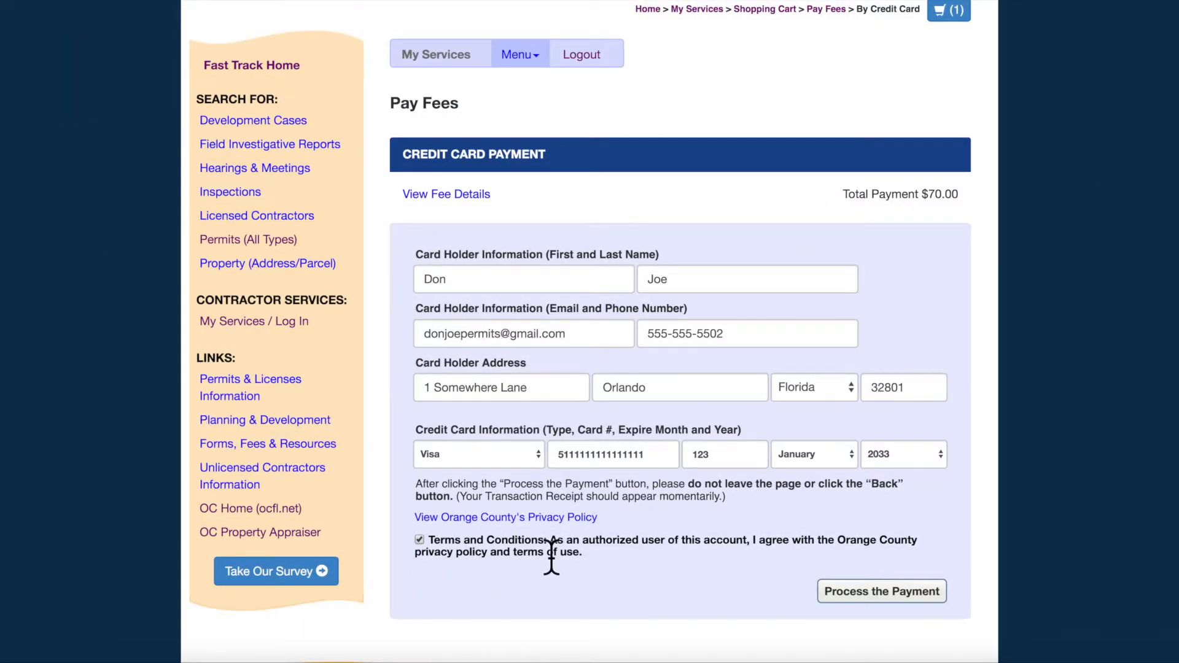
pyautogui.click(882, 592)
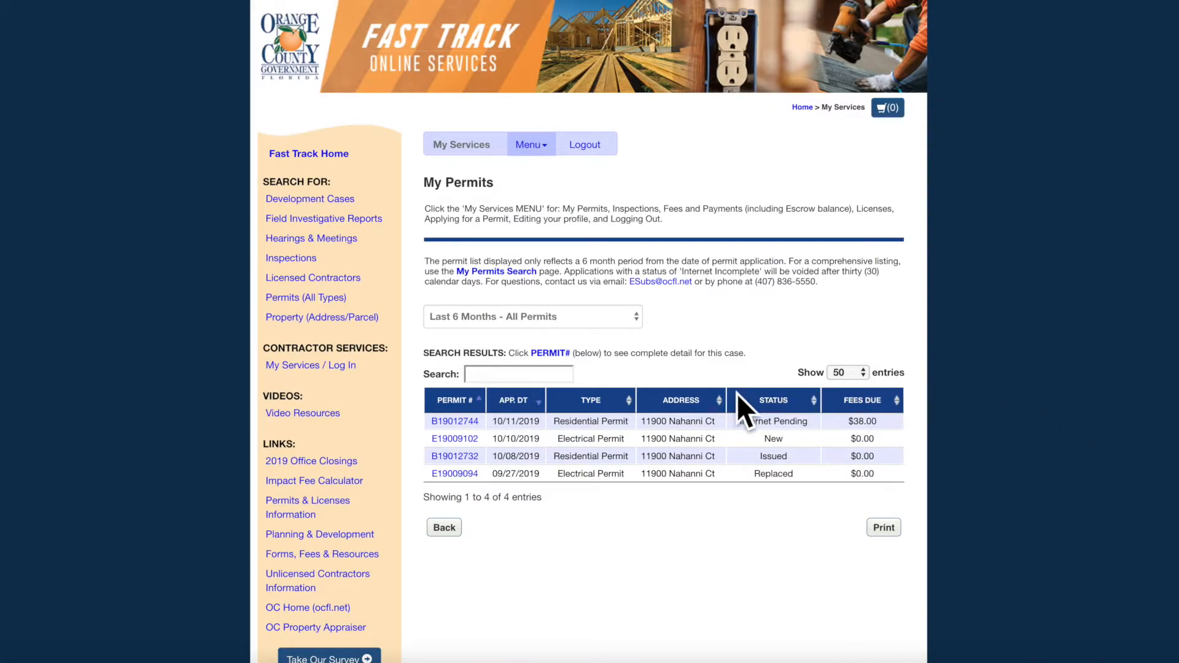
pyautogui.click(462, 438)
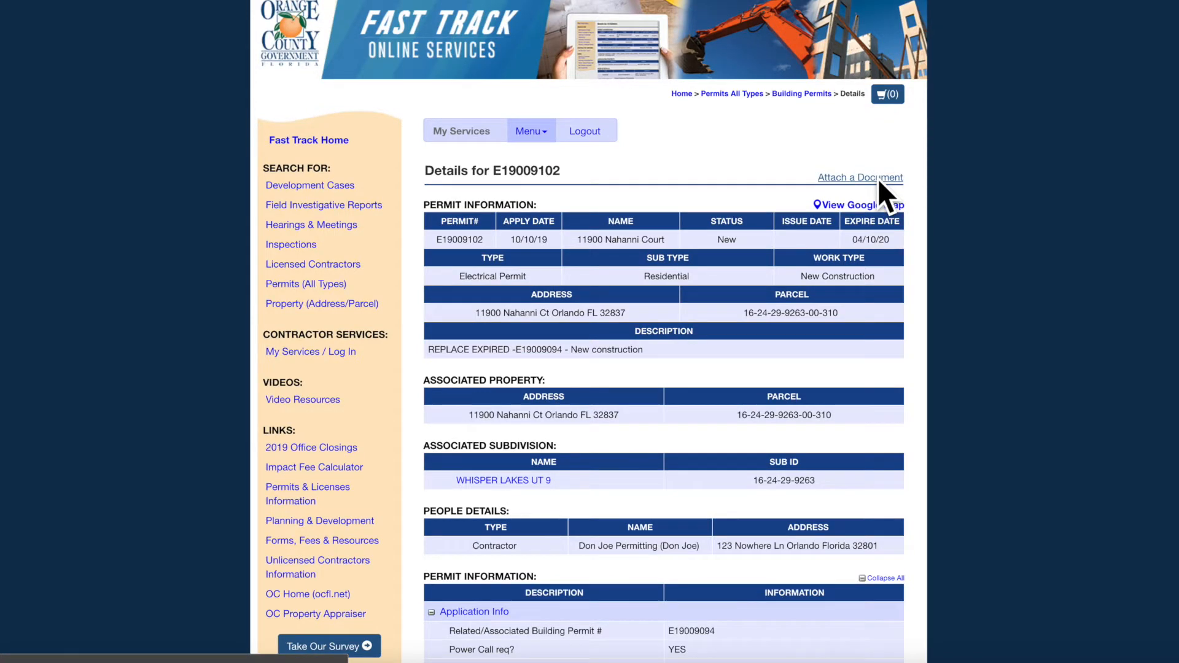
pyautogui.click(878, 178)
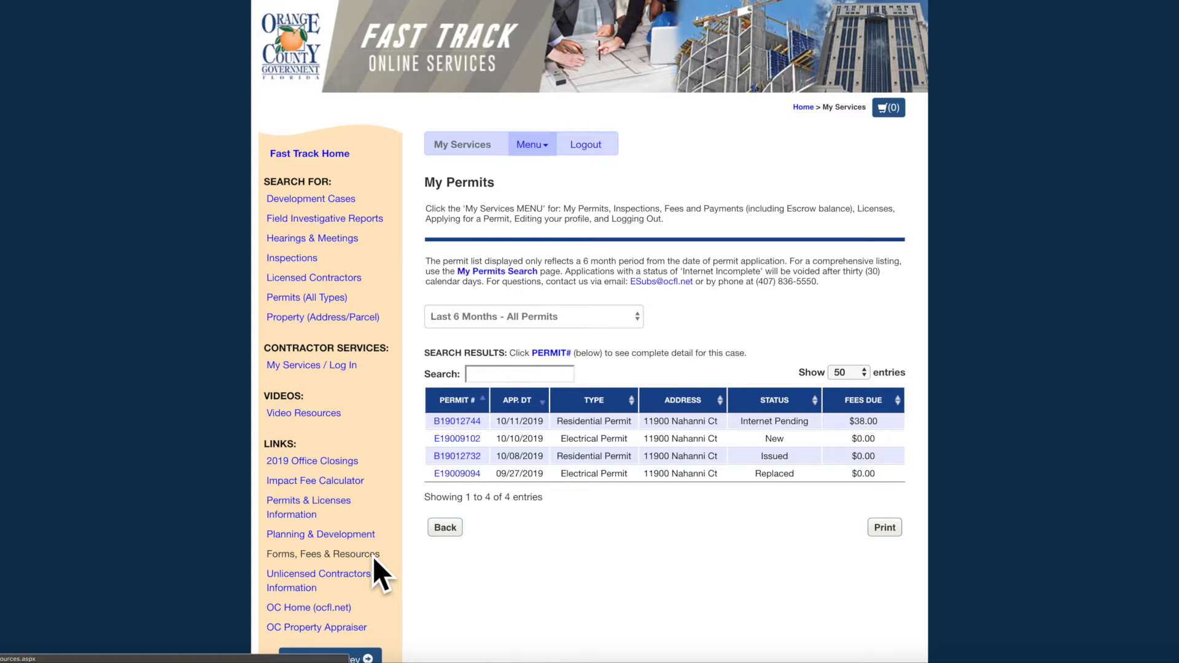
# - Open the Electrical Permit PDF from Forms, Fees & Resources > Permitting Forms and scroll through it
pyautogui.click(372, 555)
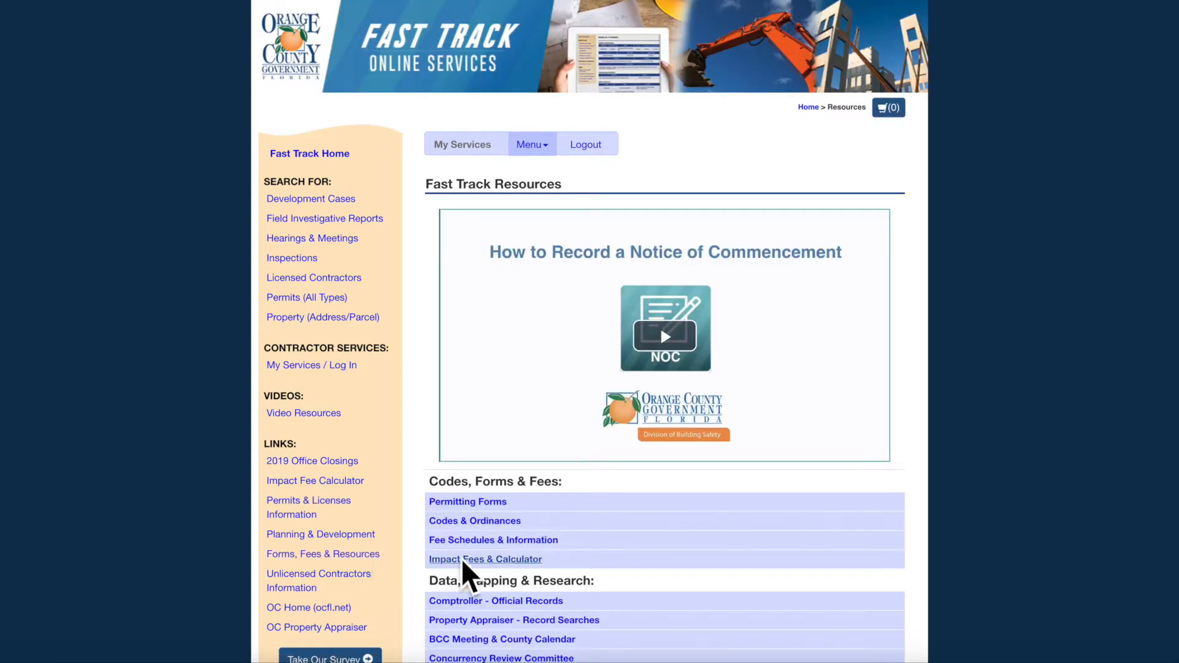
pyautogui.click(499, 500)
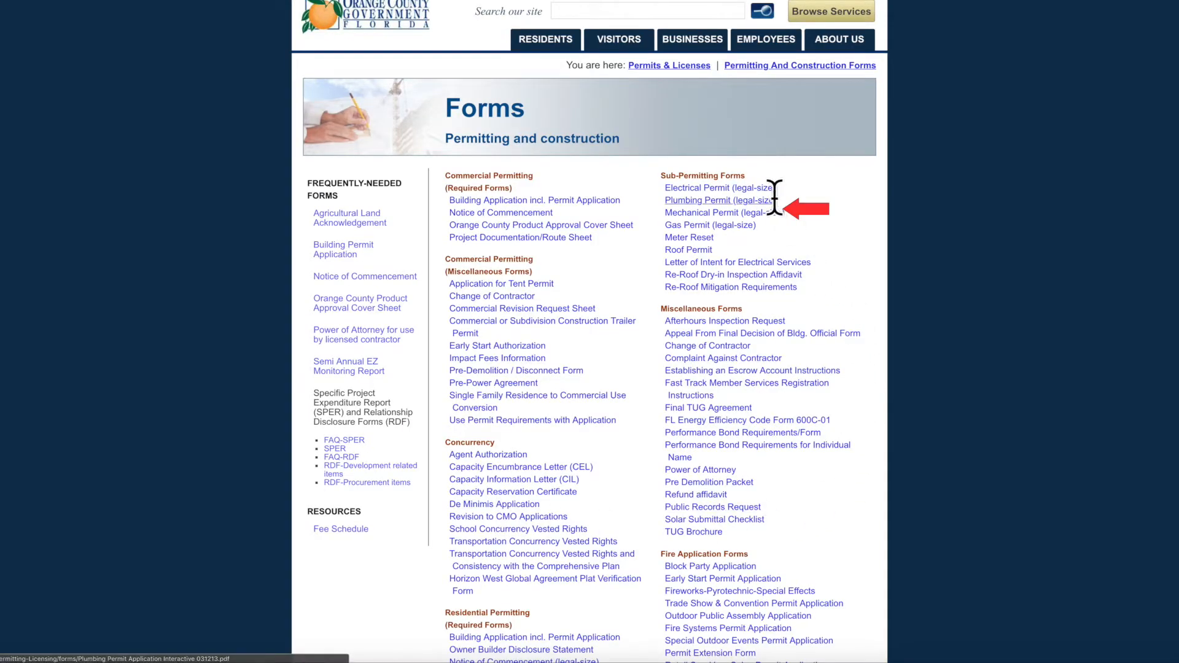
pyautogui.click(763, 189)
pyautogui.scroll(-5, 942, 565)
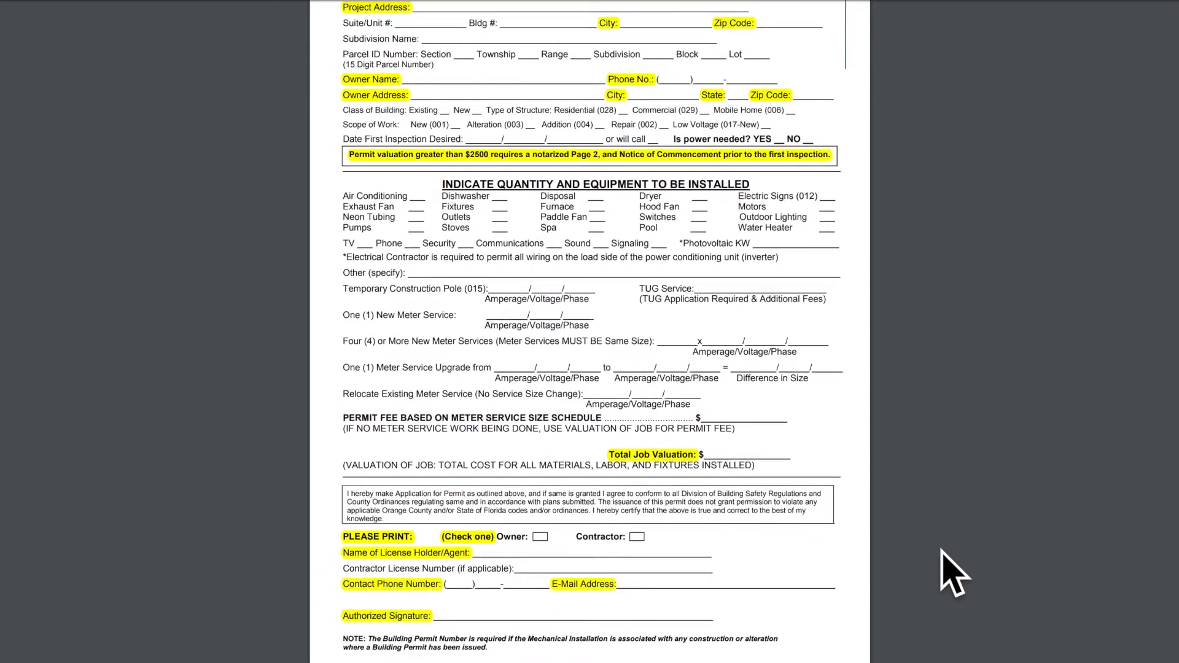
pyautogui.scroll(-8, 941, 550)
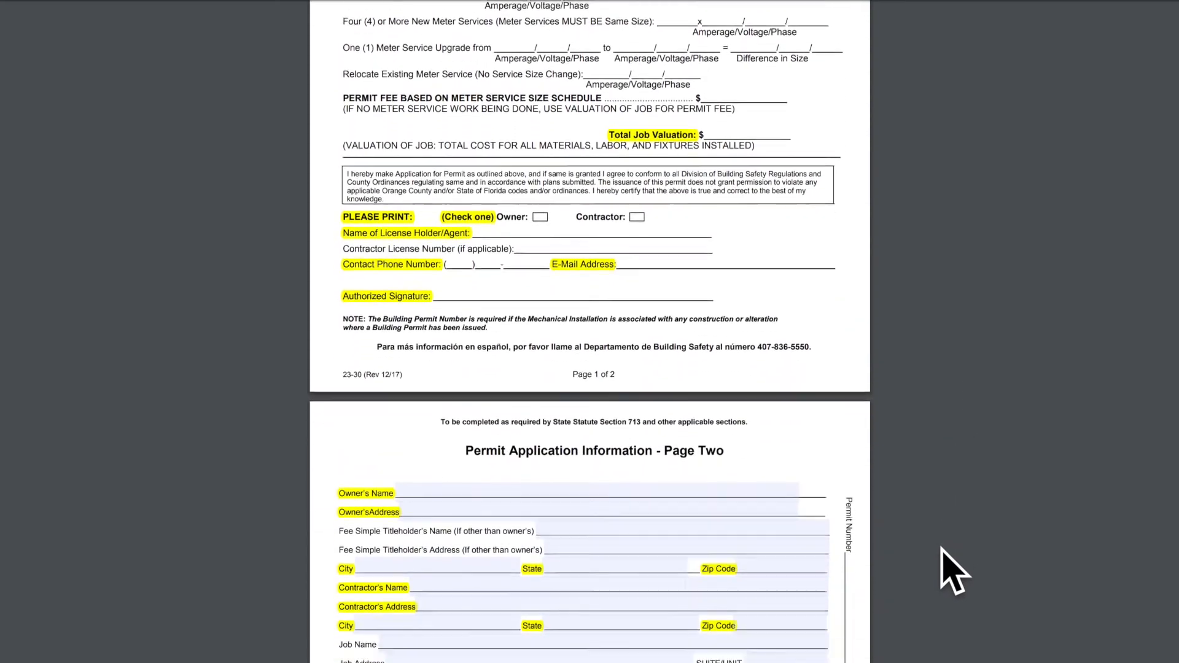
pyautogui.scroll(-5, 941, 548)
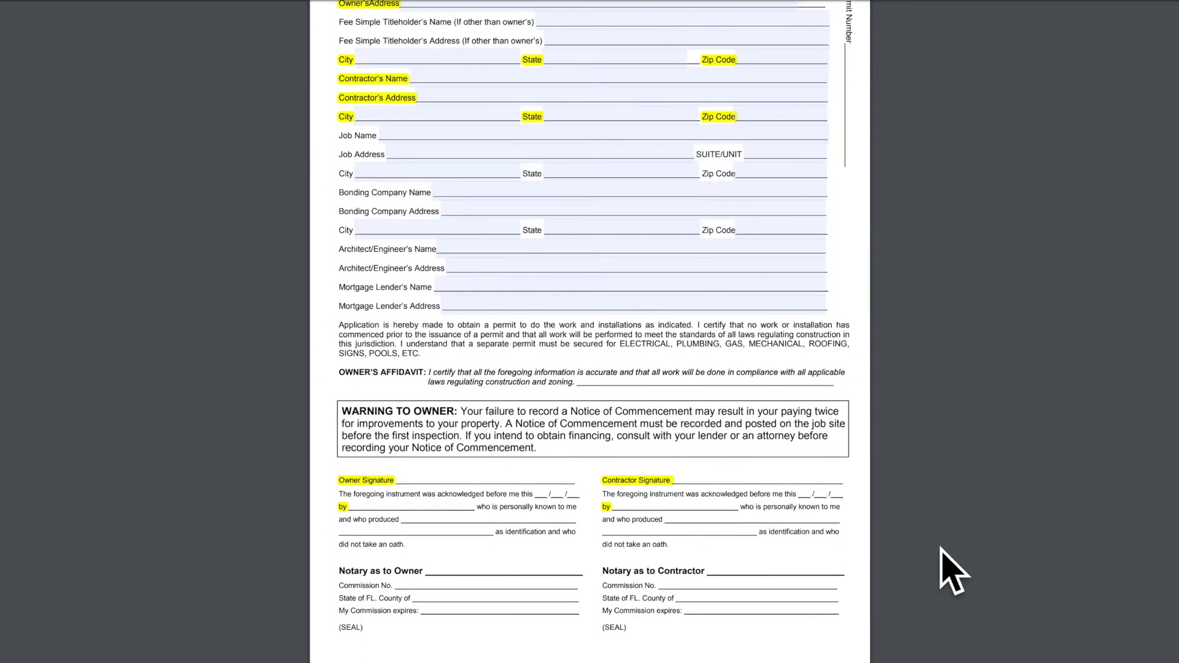
pyautogui.scroll(3, 941, 548)
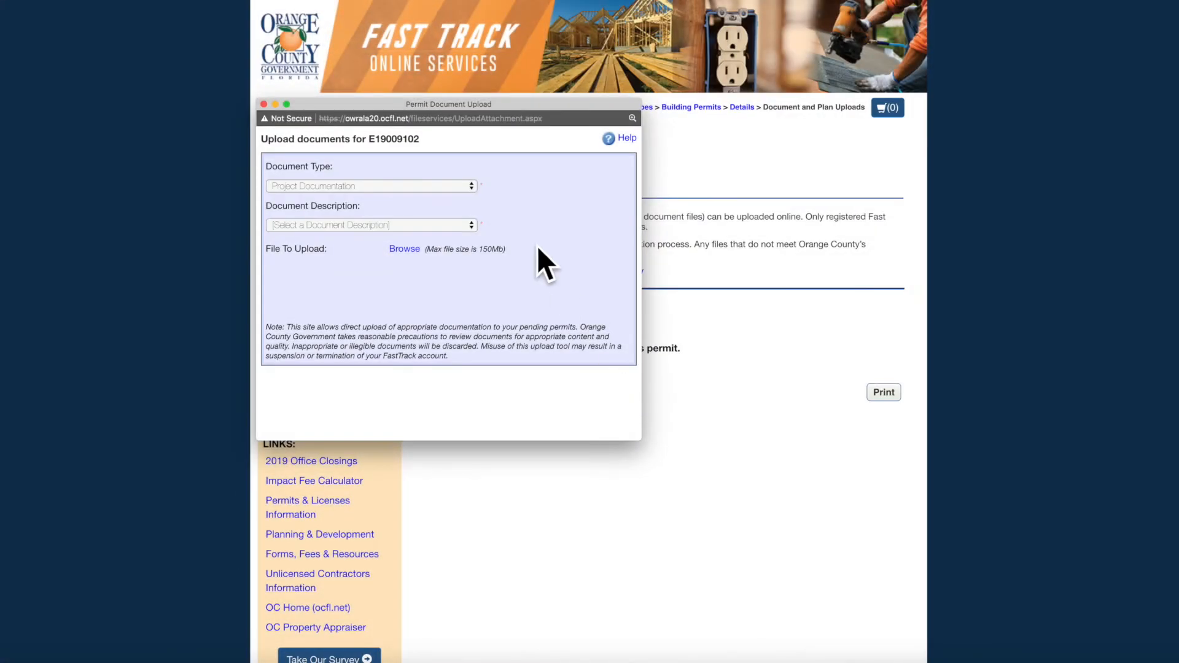
# - Set the document type to Application and the description to 'Page 2 Application'
pyautogui.click(456, 186)
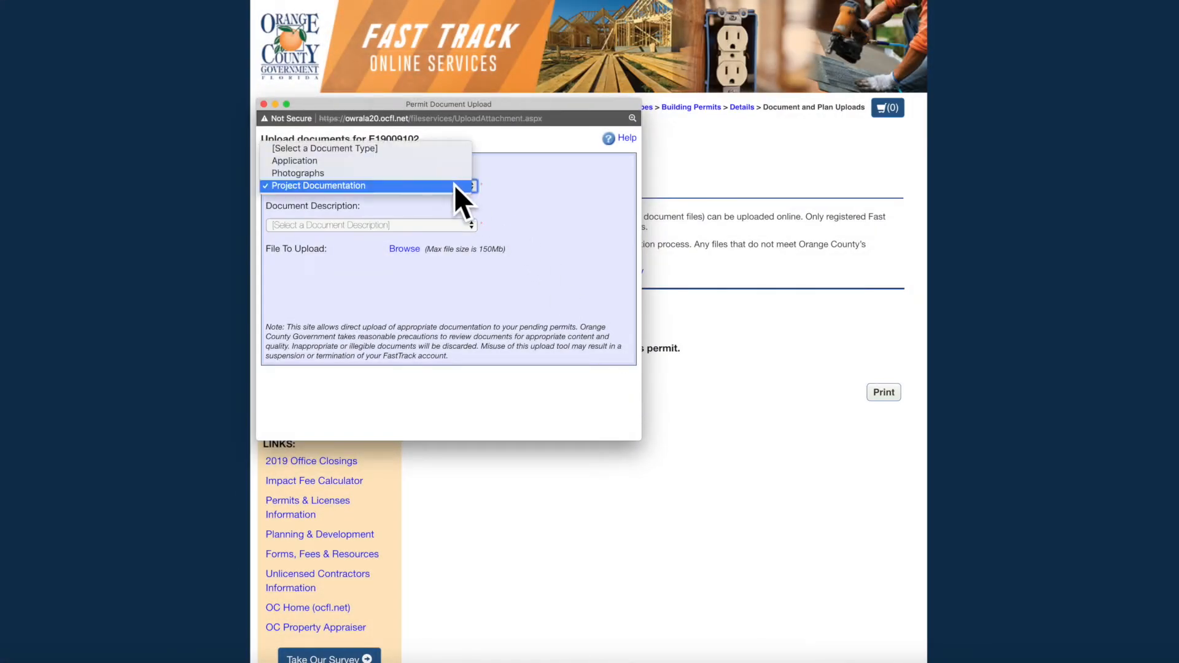
pyautogui.click(419, 159)
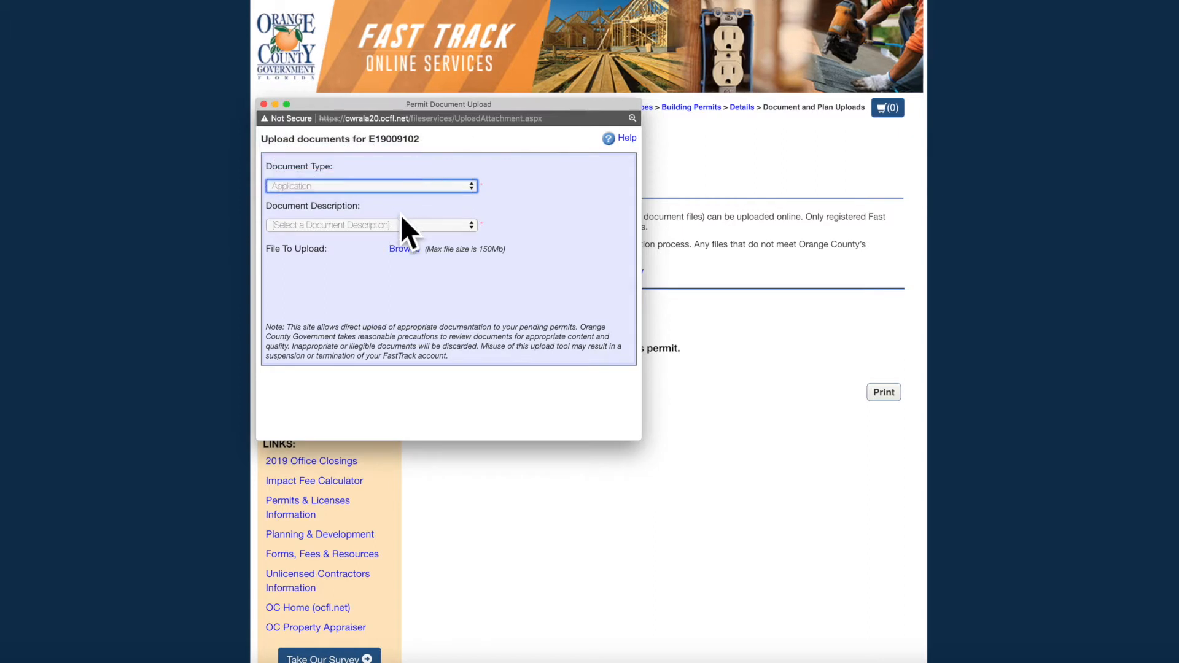
pyautogui.click(472, 224)
pyautogui.click(394, 298)
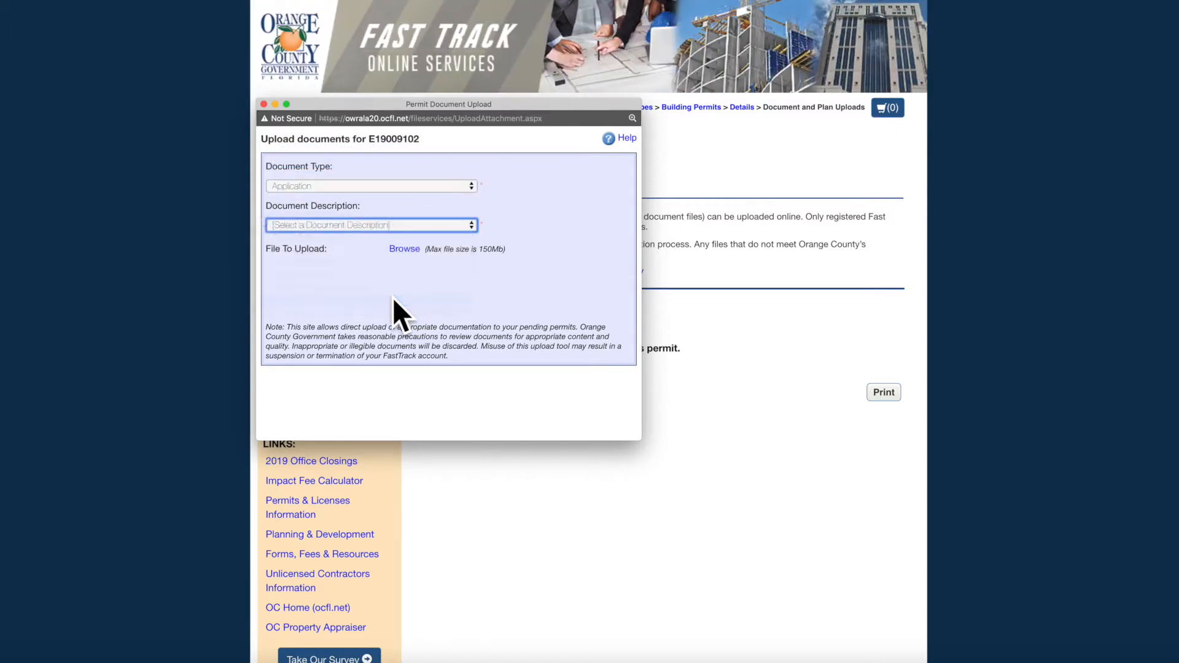
pyautogui.click(404, 248)
pyautogui.click(326, 152)
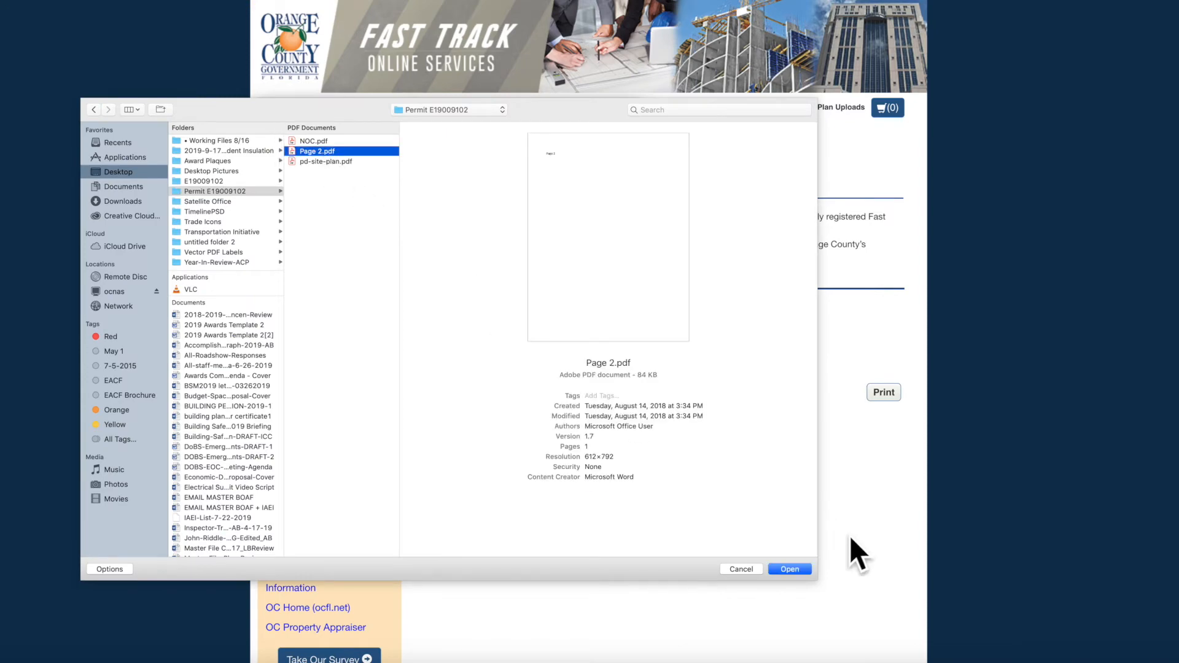
pyautogui.click(802, 570)
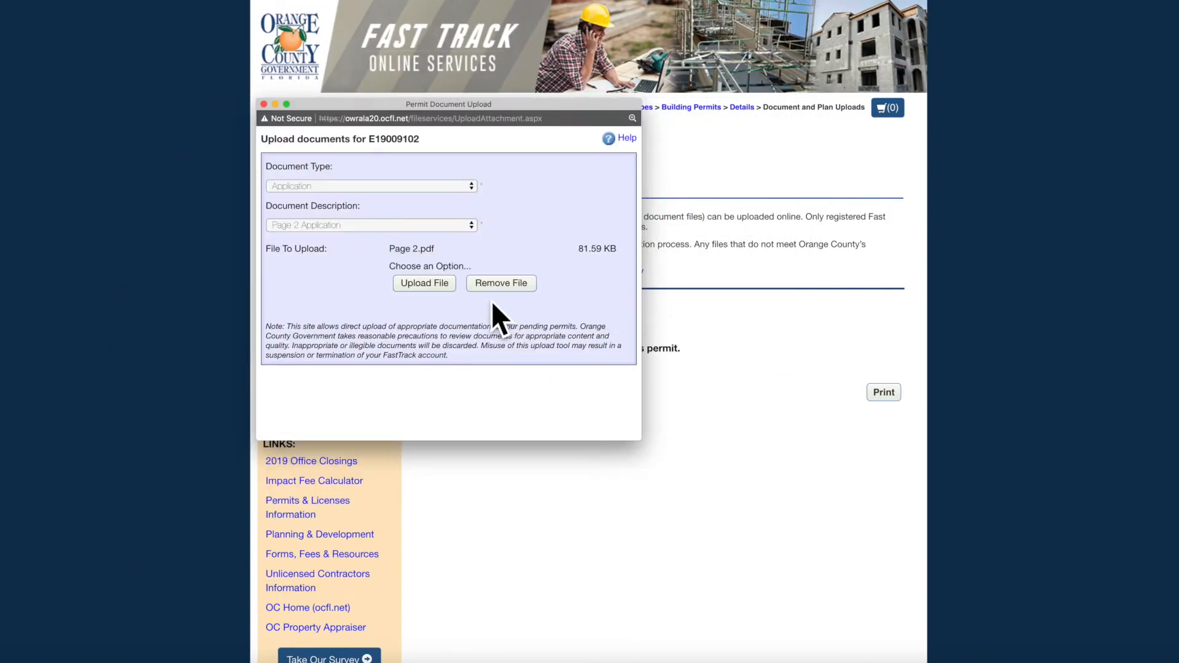
pyautogui.click(434, 283)
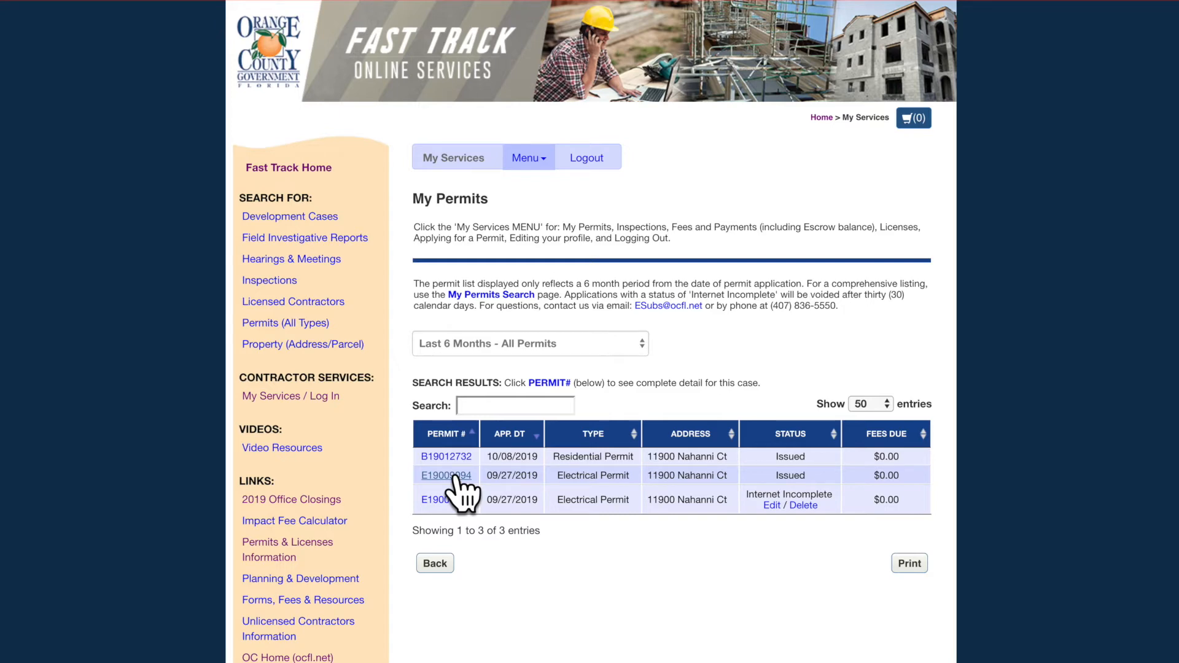
pyautogui.click(455, 477)
pyautogui.scroll(-10, 952, 527)
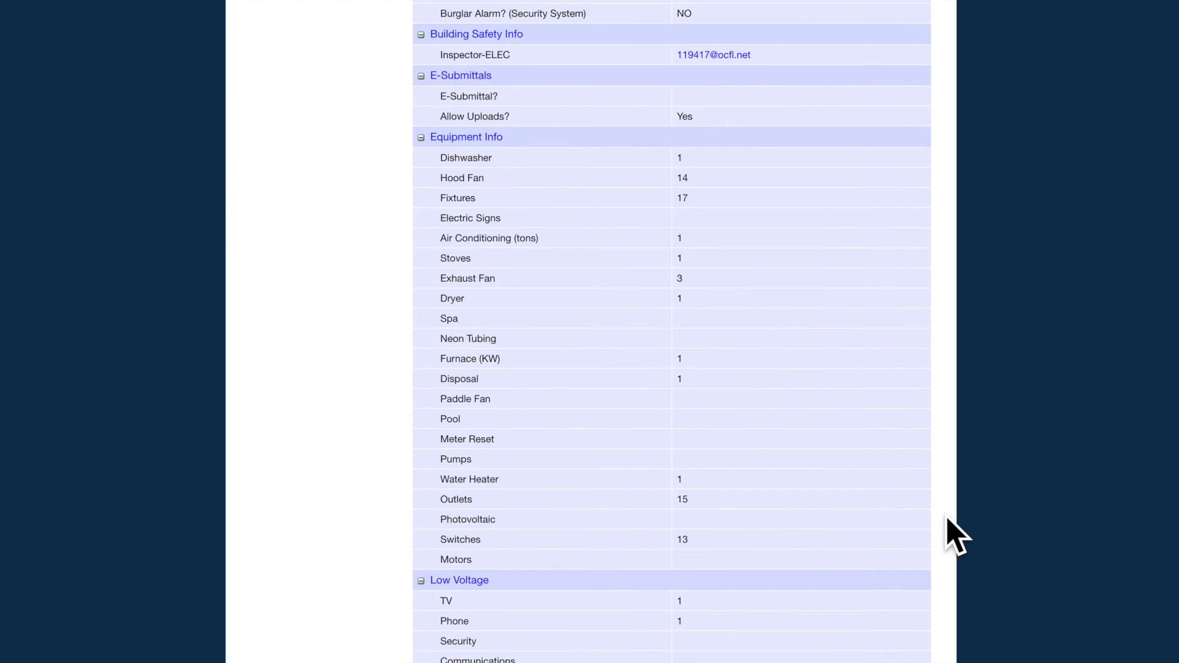
pyautogui.scroll(-15, 955, 534)
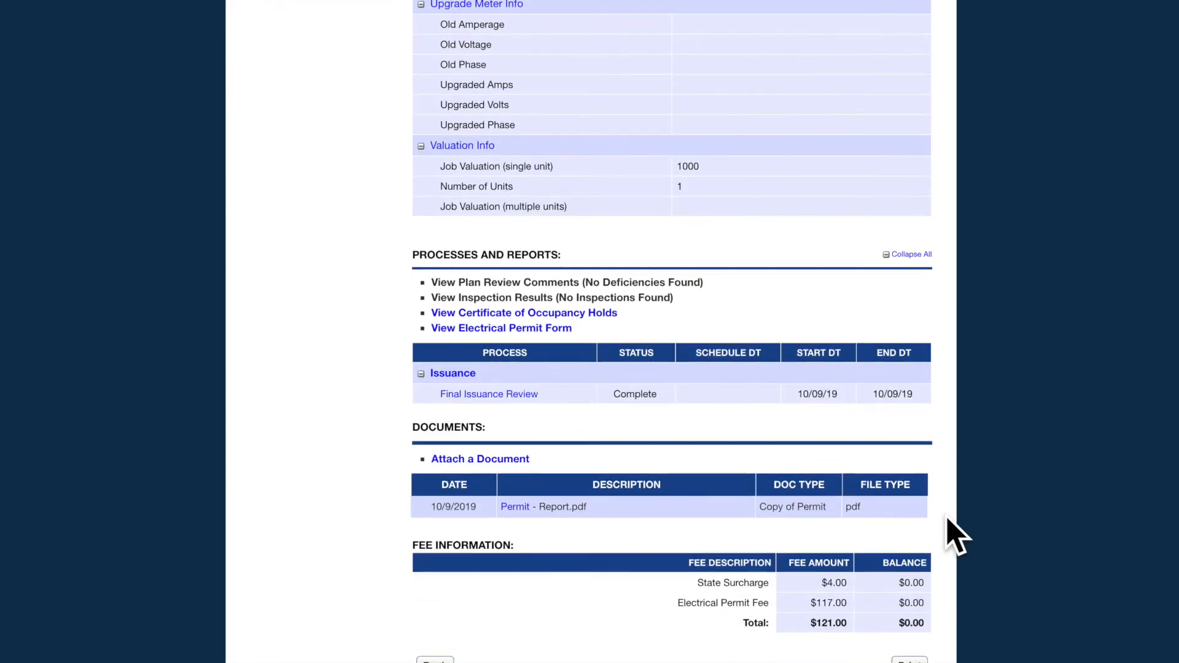
pyautogui.click(518, 506)
pyautogui.click(469, 264)
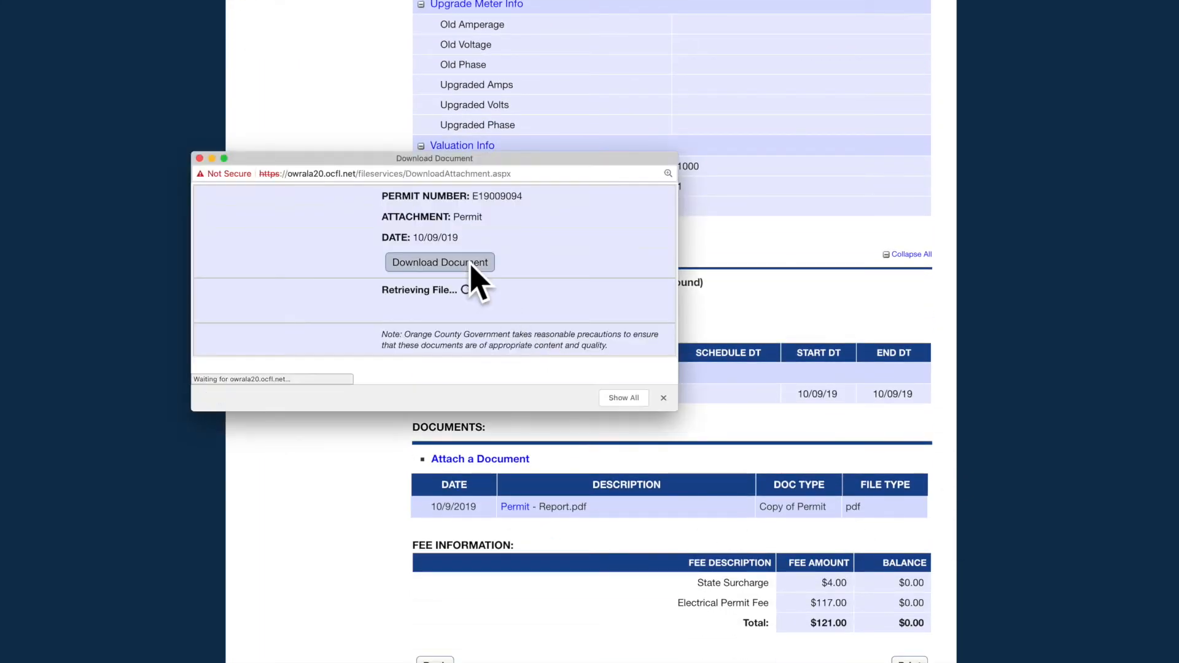